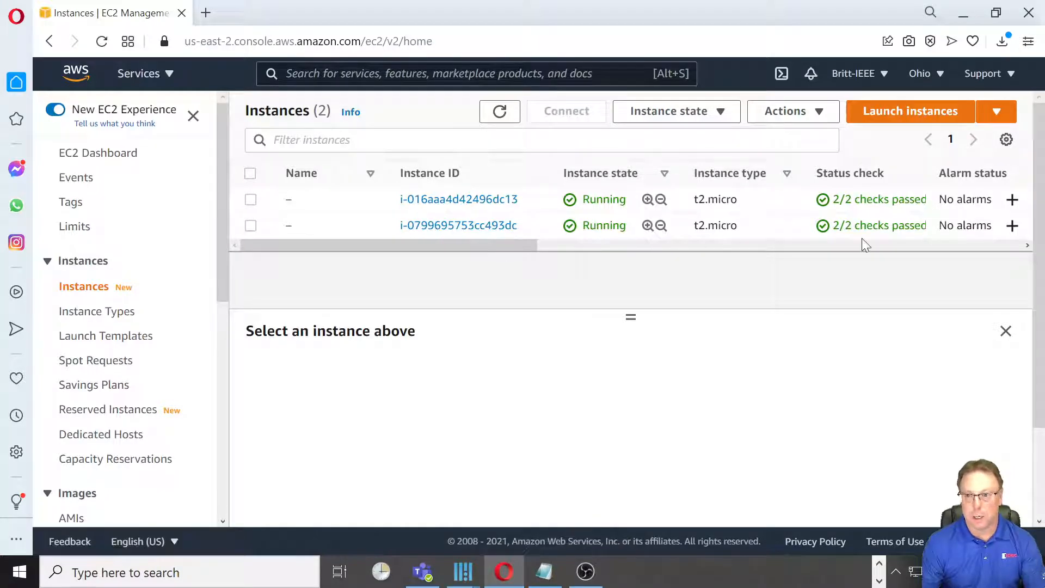
{"action": "left_click", "coordinate": [487, 226]}
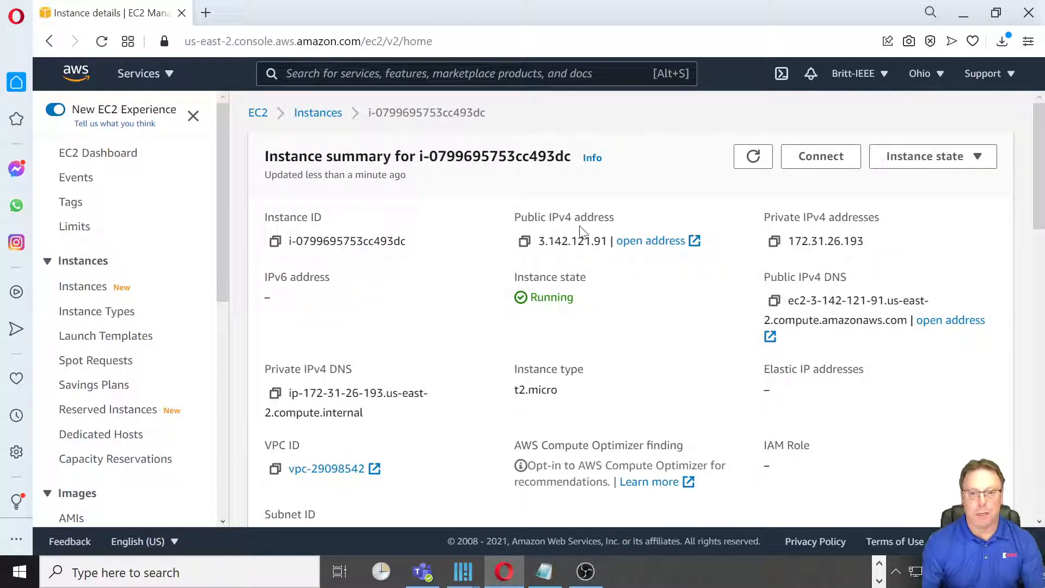
{"action": "left_click_drag", "start_coordinate": [538, 241], "coordinate": [608, 246]}
{"action": "key", "text": "ctrl+c"}
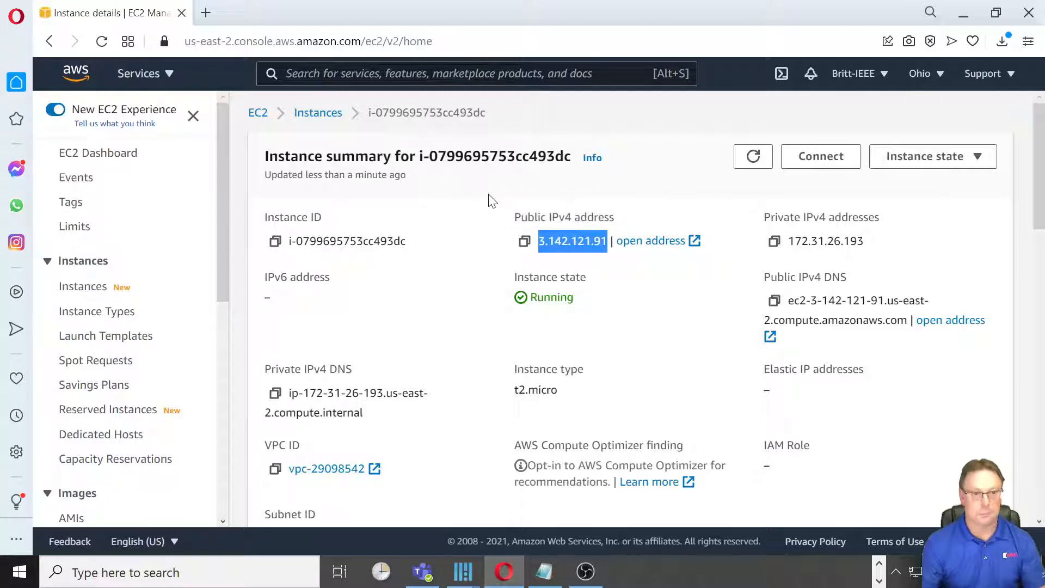
Open the Node-RED editor at 3.142.121.91:1880 in a new browser tab.
{"action": "left_click", "coordinate": [206, 14]}
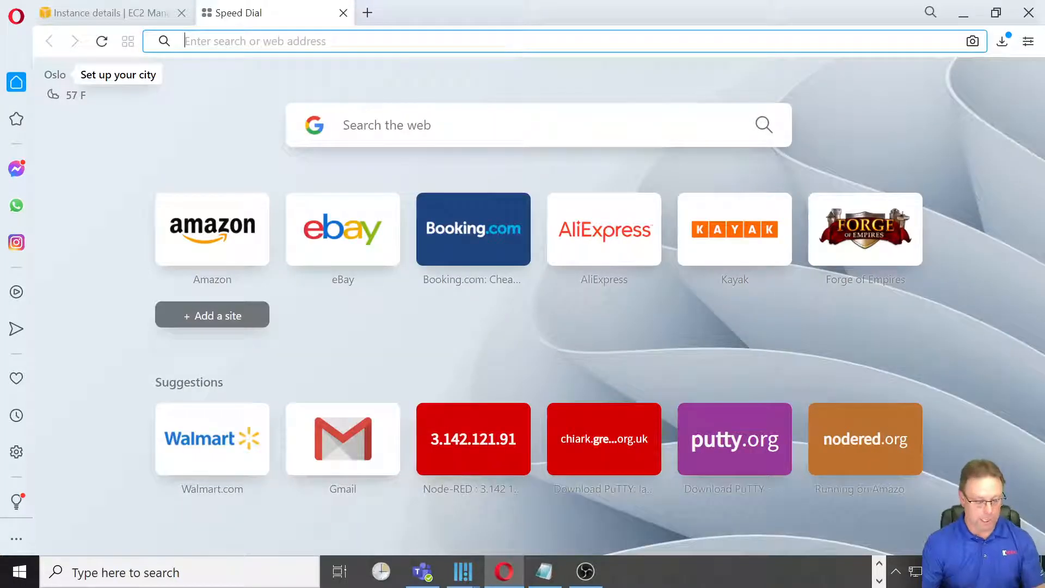
{"action": "key", "text": "ctrl+v"}
{"action": "type", "text": ":"}
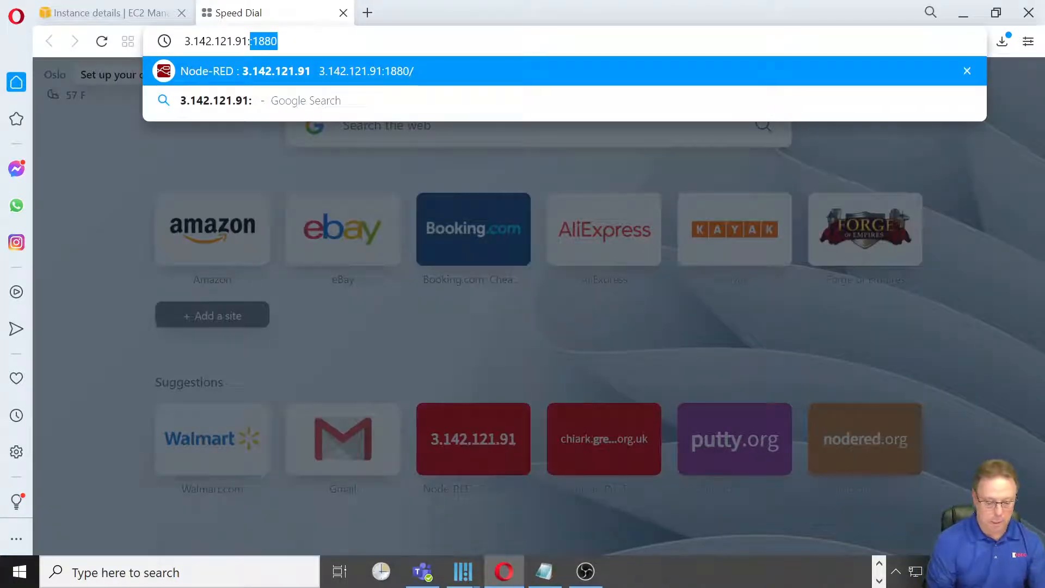
{"action": "type", "text": "1880"}
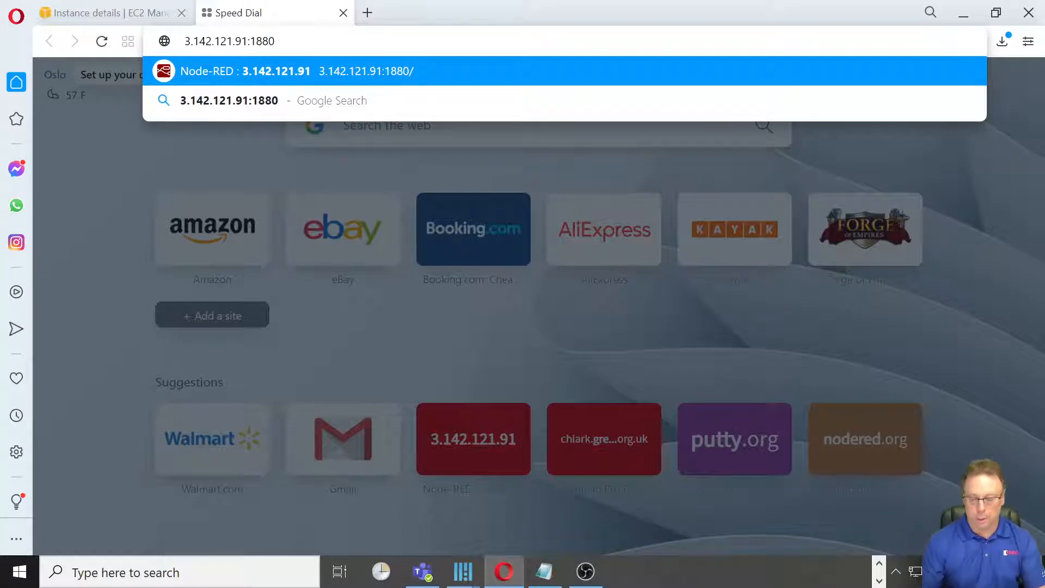
{"action": "key", "text": "Return"}
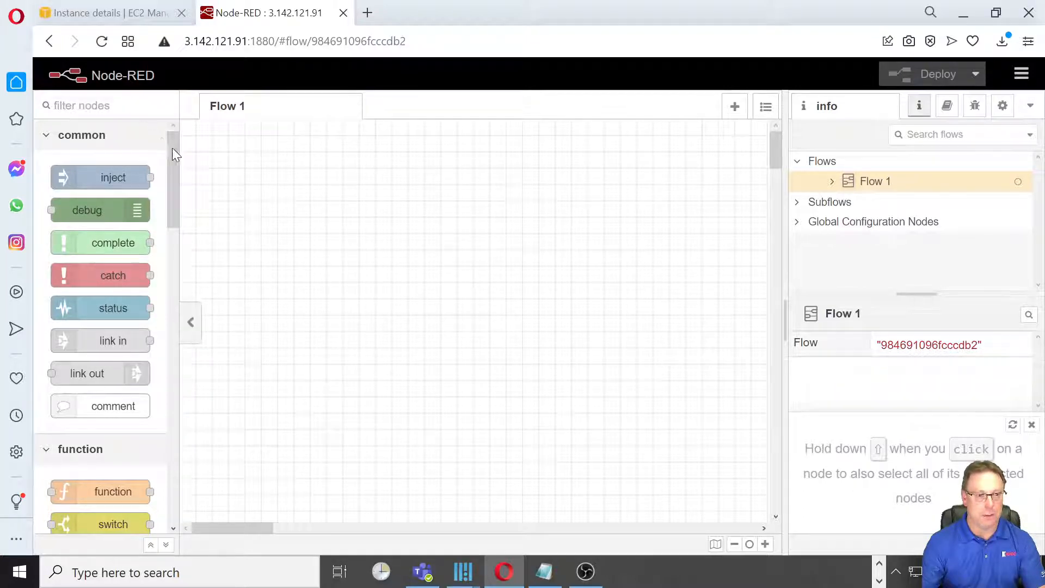
Add an mqtt in node from the network category to Flow 1 and open its properties.
{"action": "left_click_drag", "start_coordinate": [174, 149], "coordinate": [203, 280]}
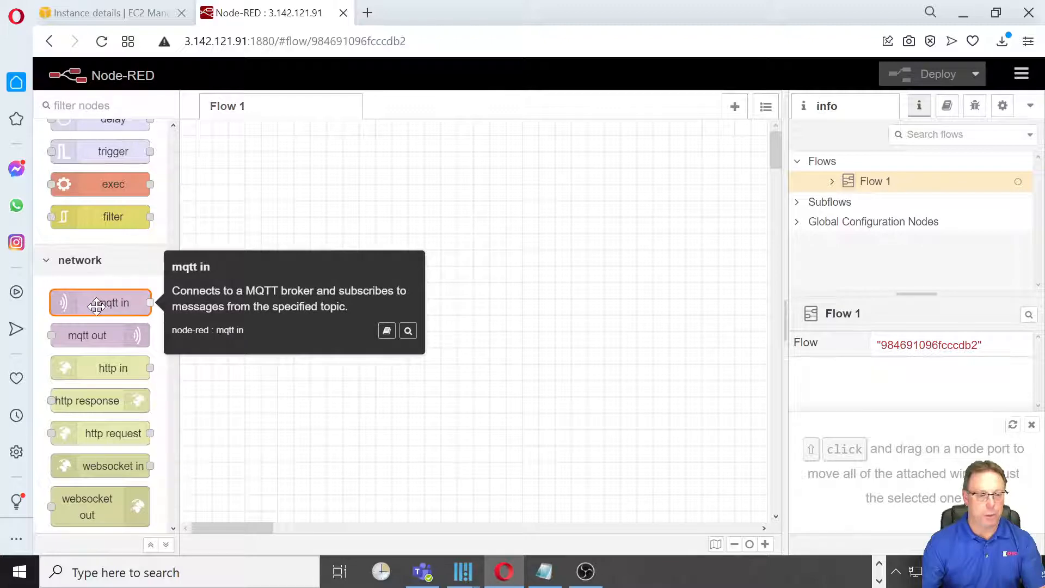
{"action": "left_click_drag", "start_coordinate": [96, 307], "coordinate": [325, 238]}
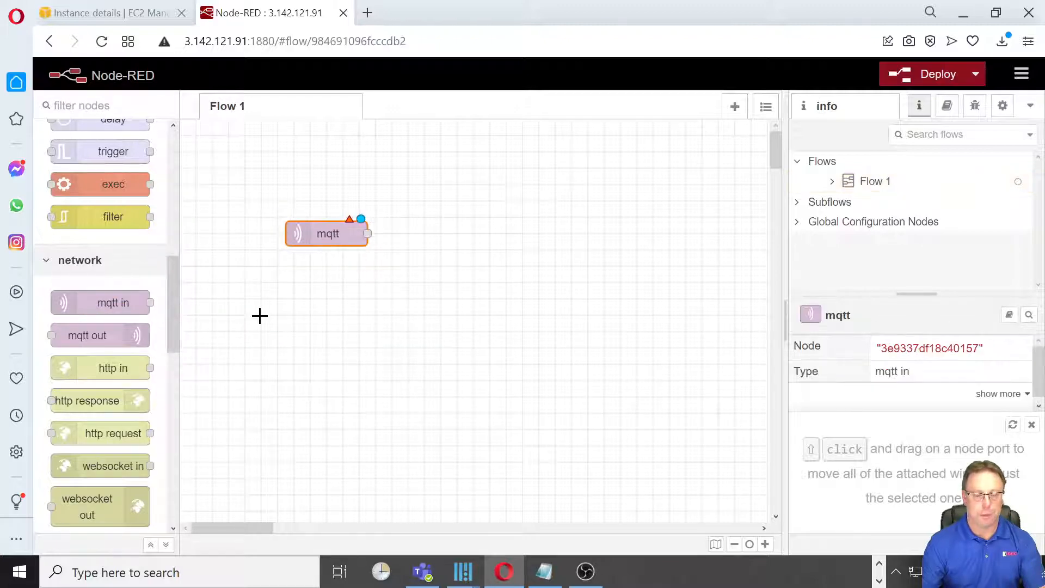
{"action": "double_click", "coordinate": [320, 238]}
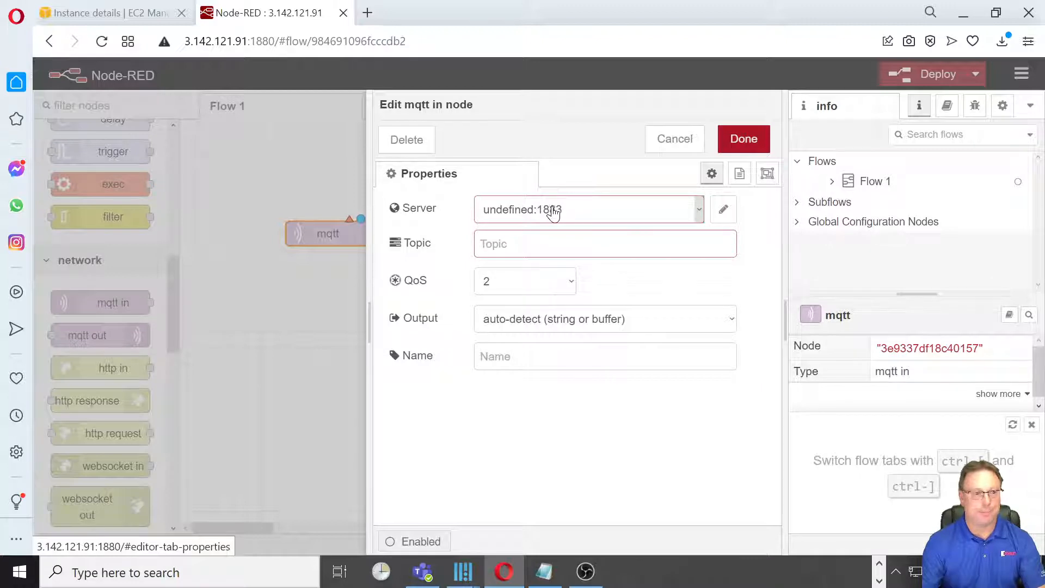
Return to the AWS console, search the services for "iot core" and open IoT Core.
{"action": "left_click", "coordinate": [104, 15]}
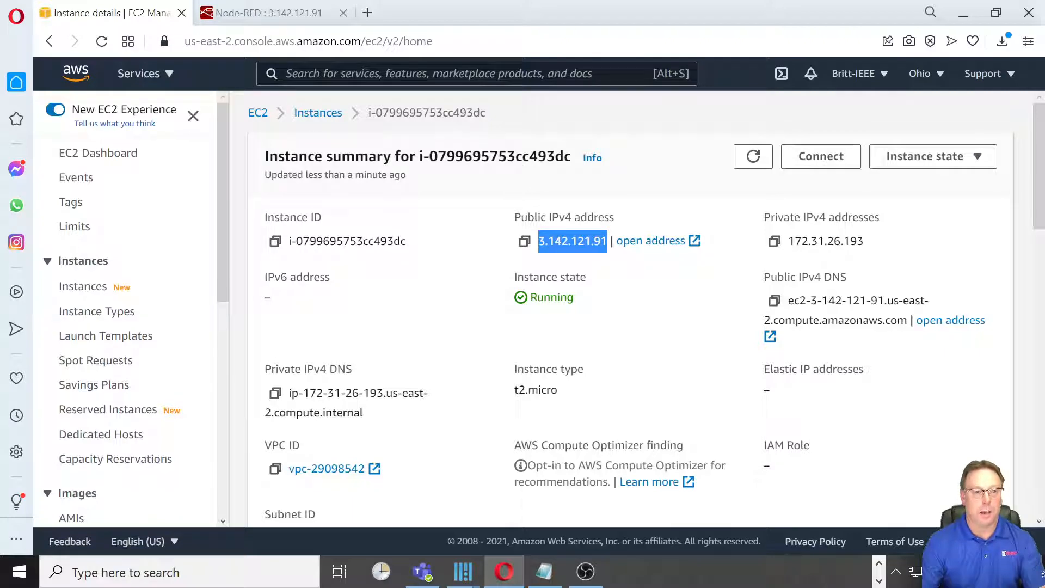
{"action": "left_click", "coordinate": [435, 74]}
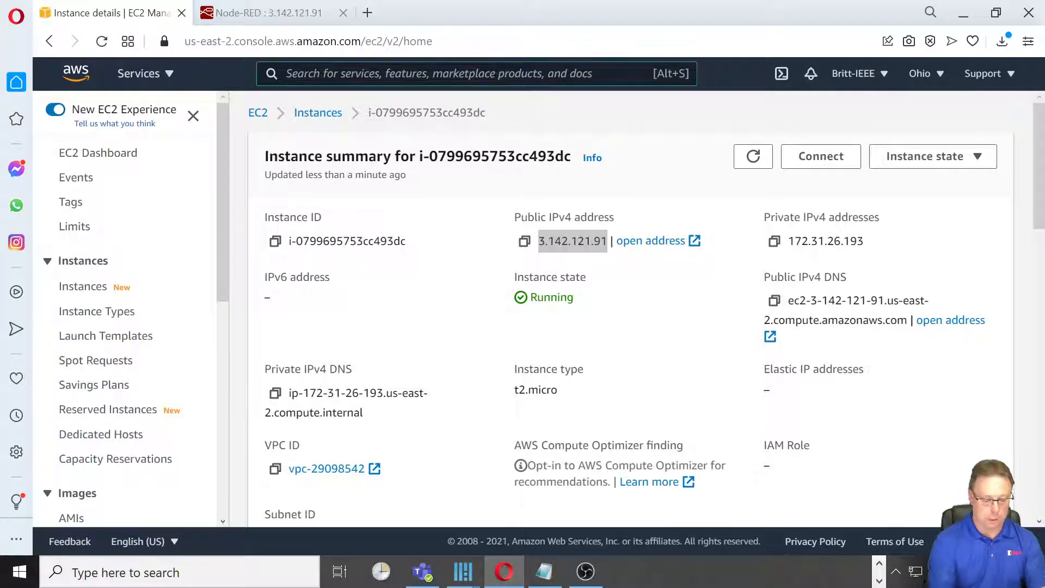
{"action": "type", "text": "iotA"}
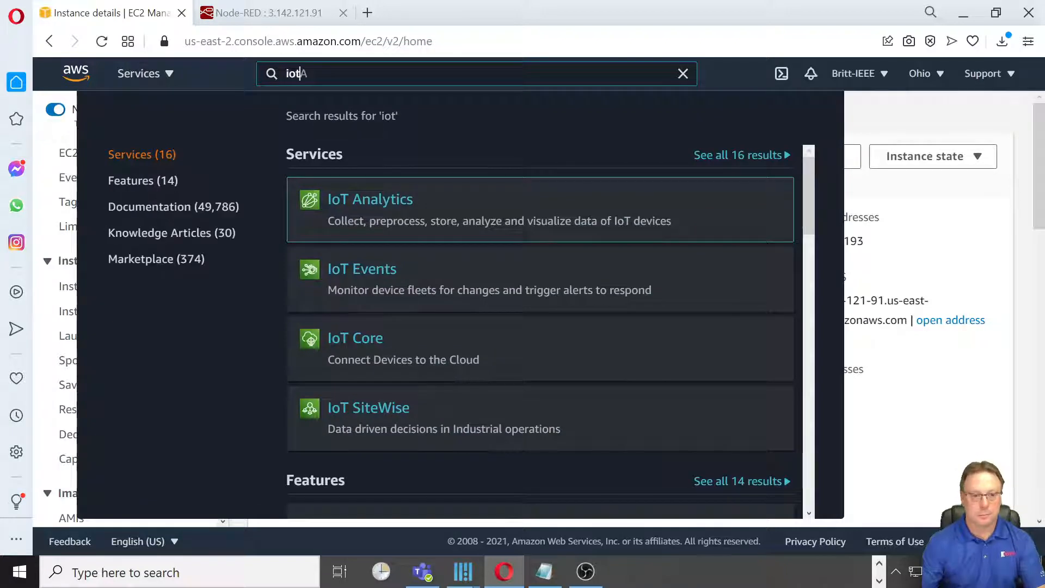
{"action": "key", "text": "BackSpace"}
{"action": "type", "text": "core"}
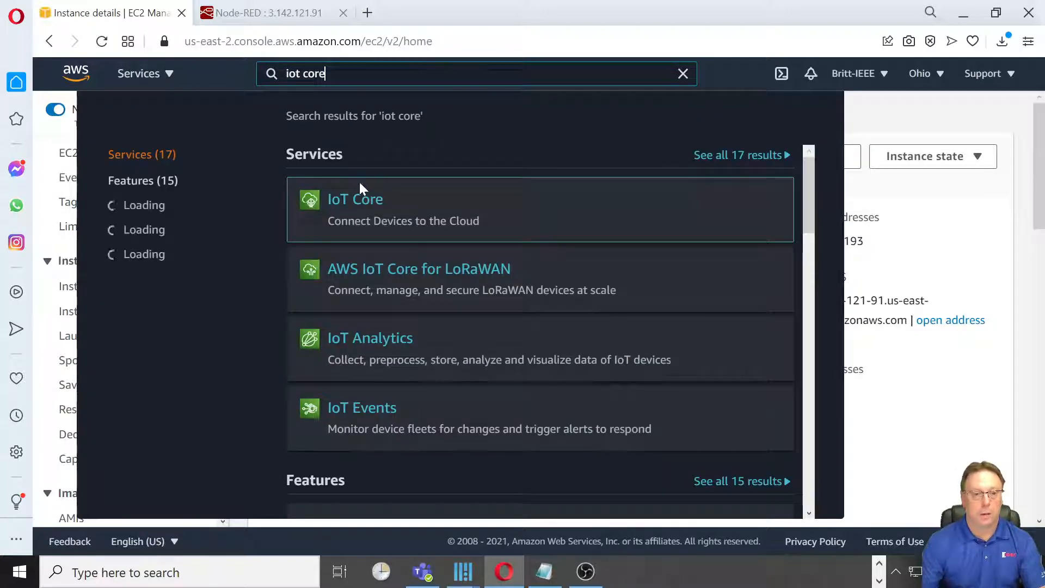
{"action": "left_click", "coordinate": [353, 201]}
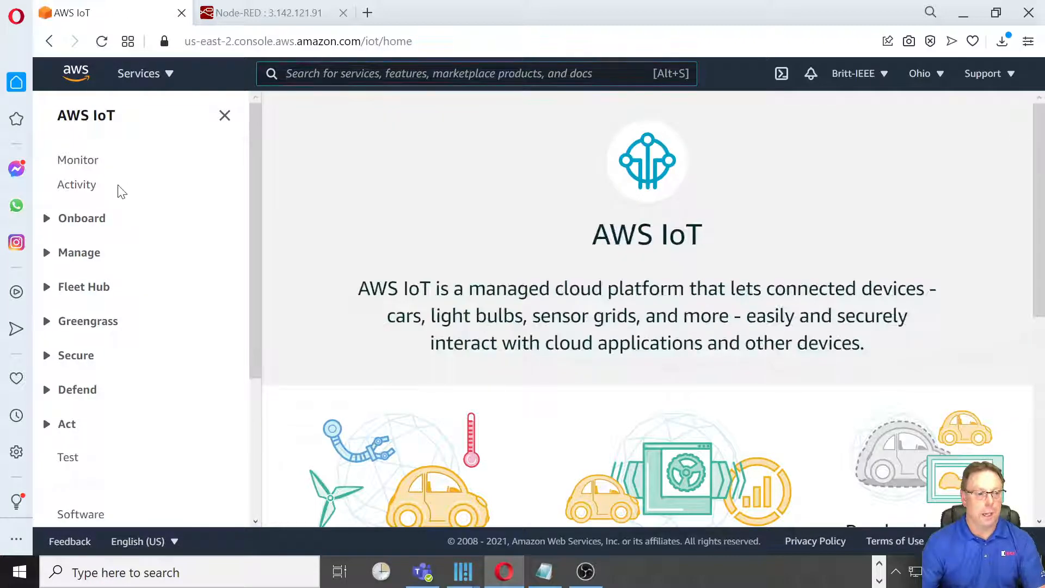
Copy the device data endpoint address from the AWS IoT settings.
{"action": "left_click_drag", "start_coordinate": [255, 247], "coordinate": [245, 356]}
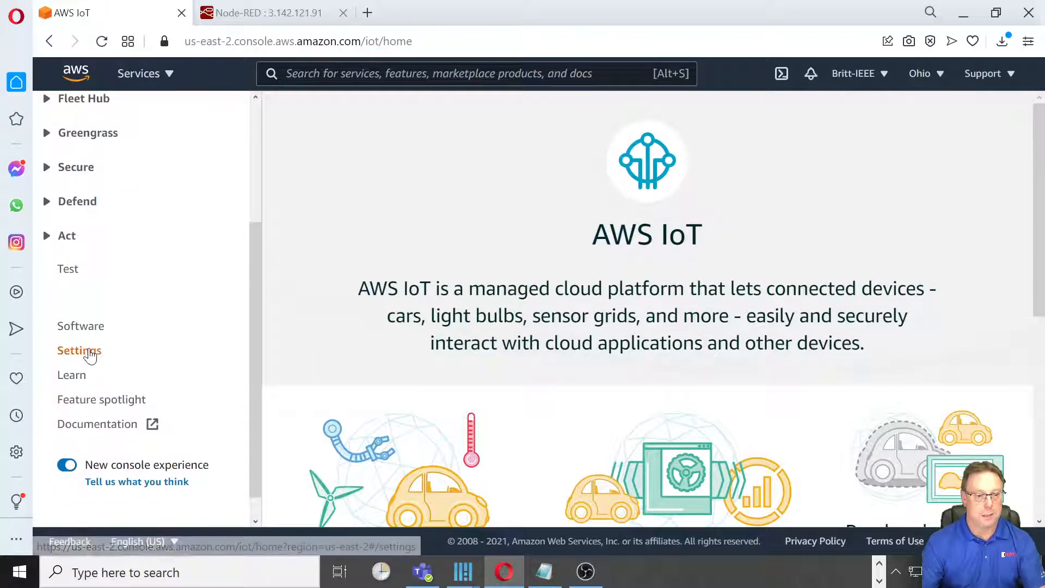
{"action": "left_click", "coordinate": [89, 351]}
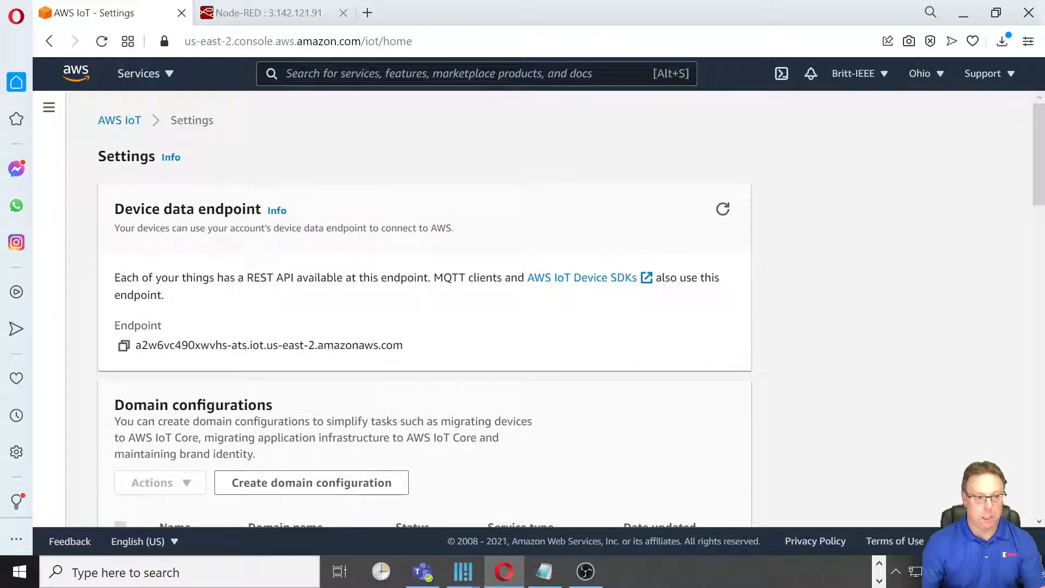
{"action": "left_click_drag", "start_coordinate": [136, 345], "coordinate": [403, 345]}
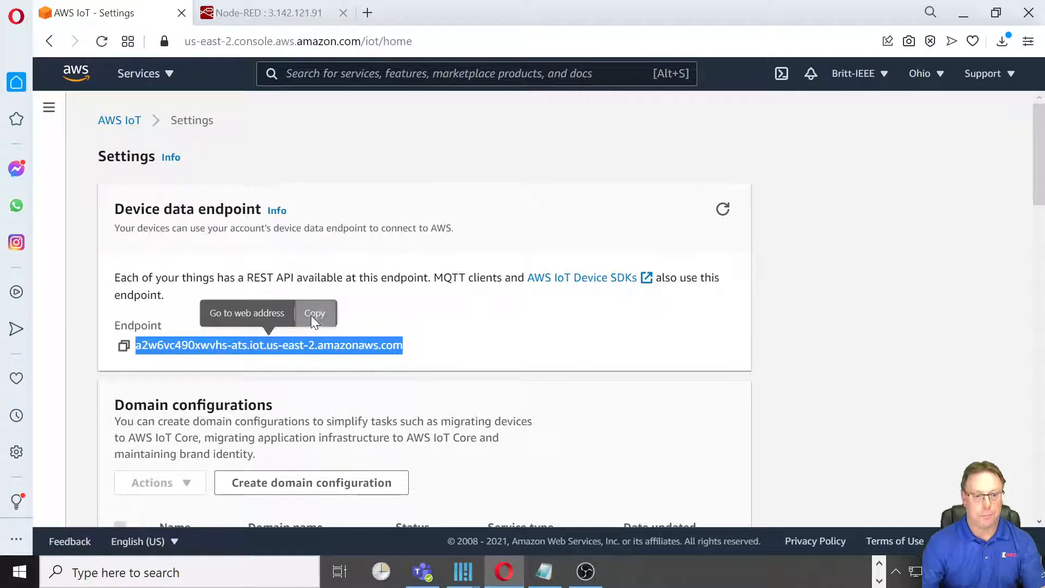
{"action": "left_click", "coordinate": [313, 314]}
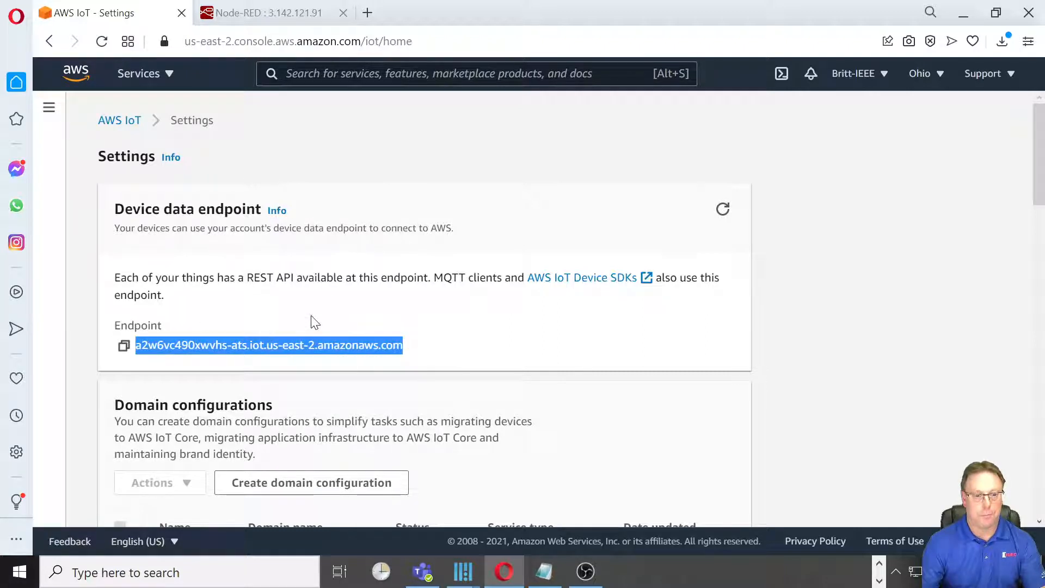
In Node-RED, set the mqtt node's broker server to a2w6vc490xwvhs-ats.iot.us-east-2.amazonaws.com and the port to 8883.
{"action": "left_click", "coordinate": [245, 12]}
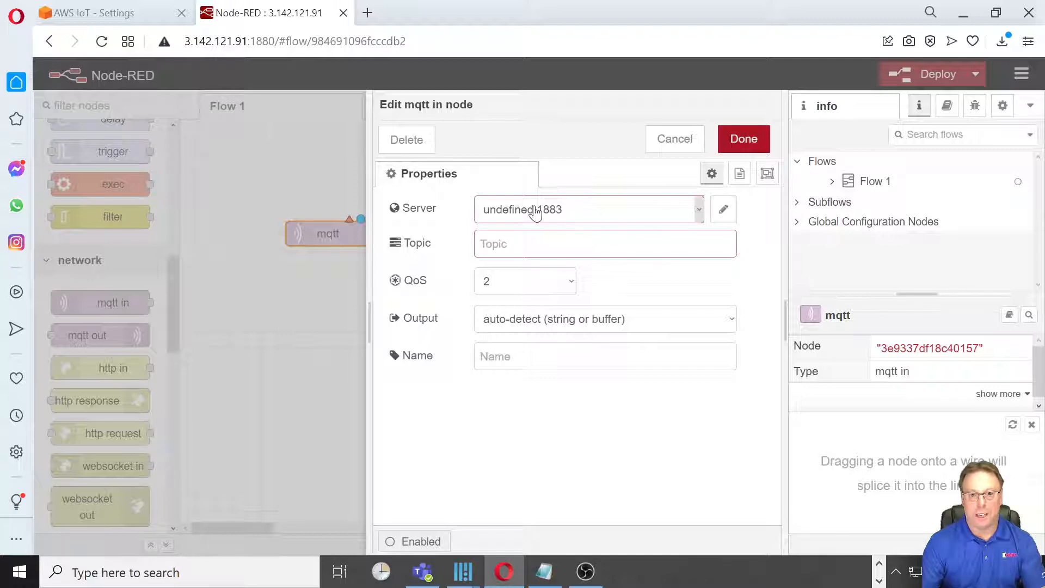
{"action": "left_click", "coordinate": [724, 211]}
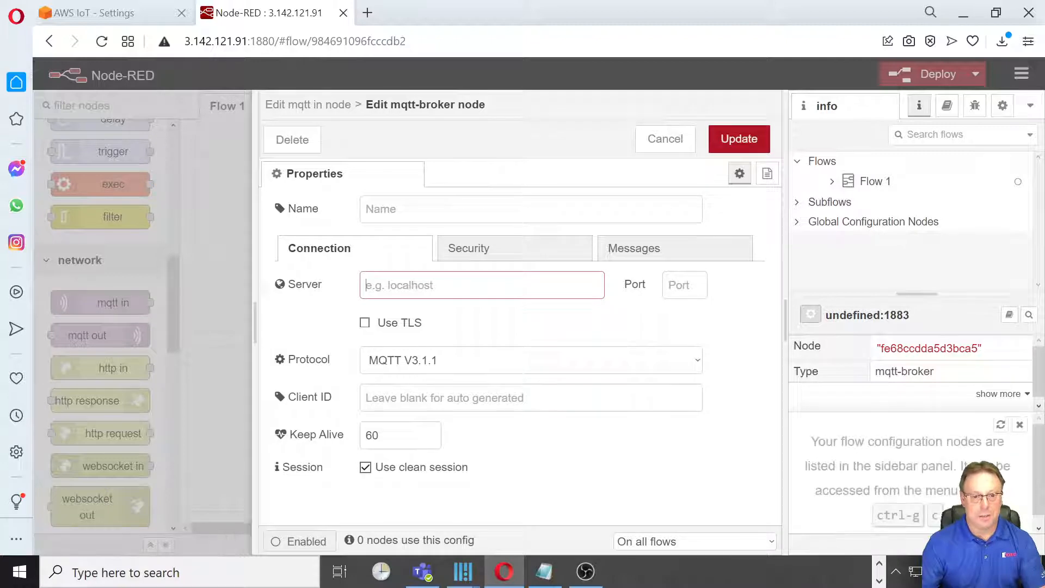
{"action": "right_click", "coordinate": [385, 285]}
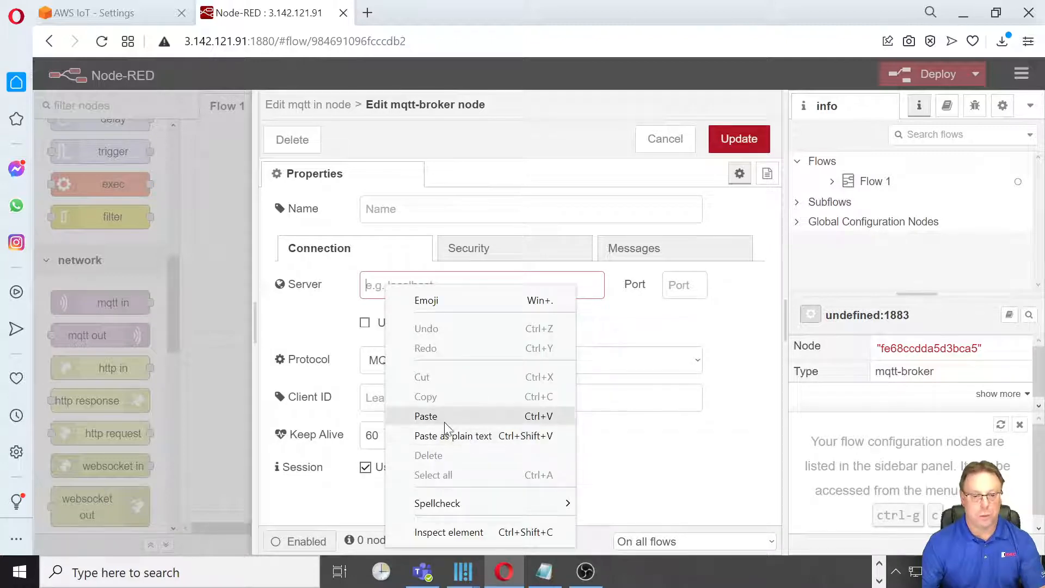
{"action": "left_click", "coordinate": [426, 416]}
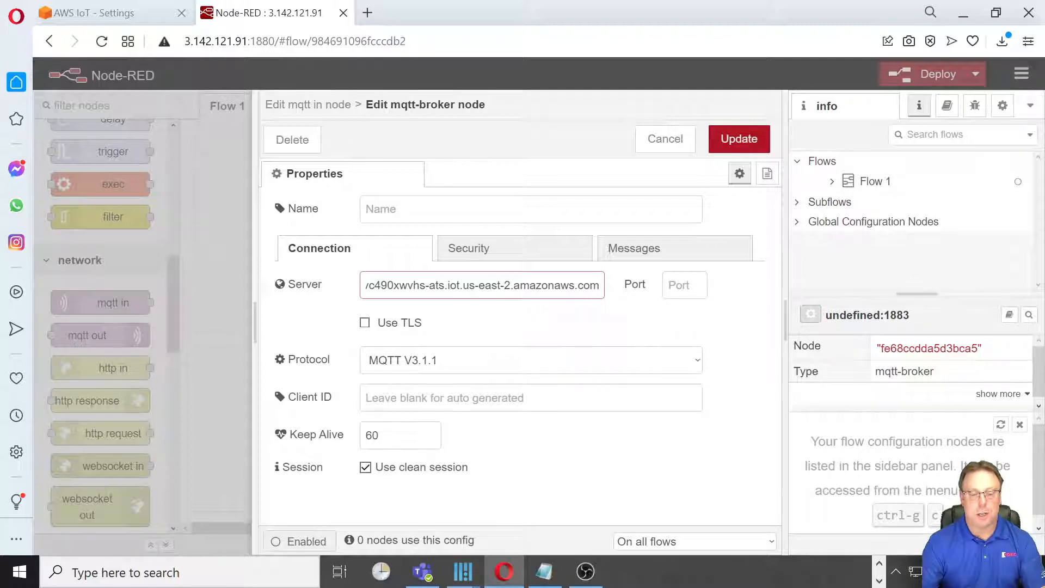
{"action": "left_click", "coordinate": [667, 295]}
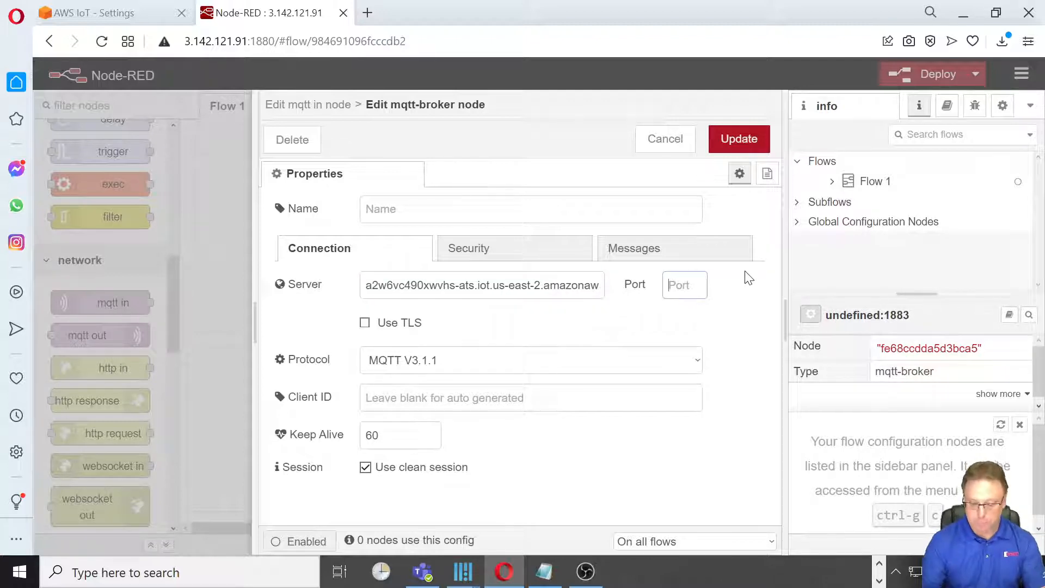
{"action": "type", "text": "8883"}
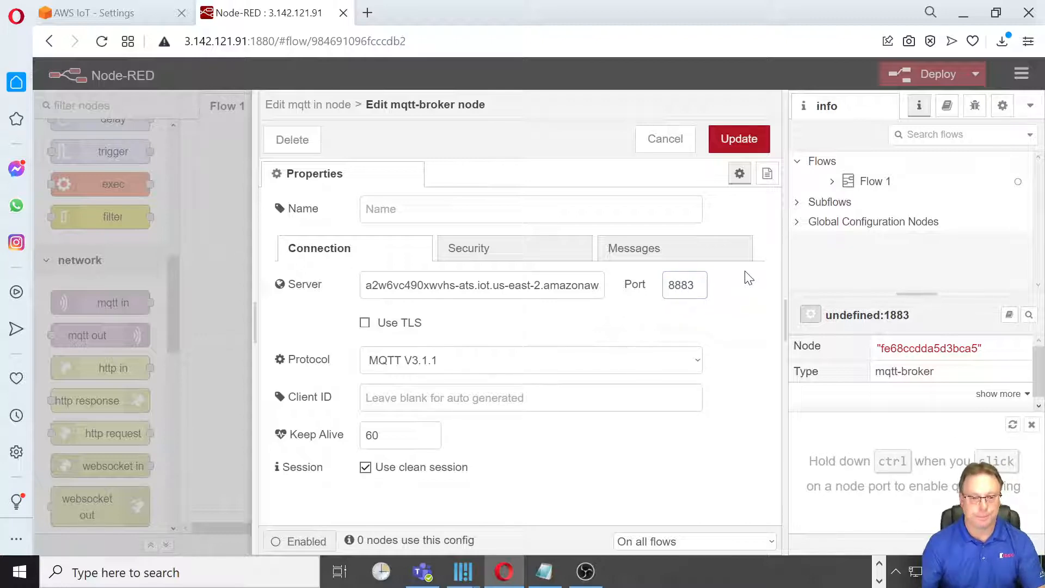
Enable TLS for the broker and clear the certificate, private key and CA certificate files from its TLS configuration.
{"action": "left_click", "coordinate": [365, 325]}
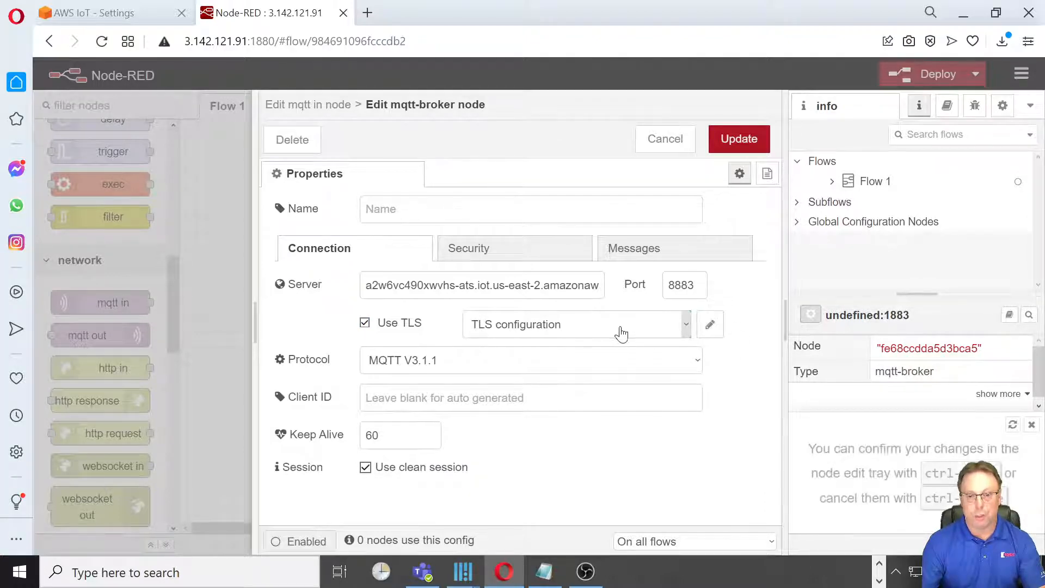
{"action": "left_click", "coordinate": [711, 326]}
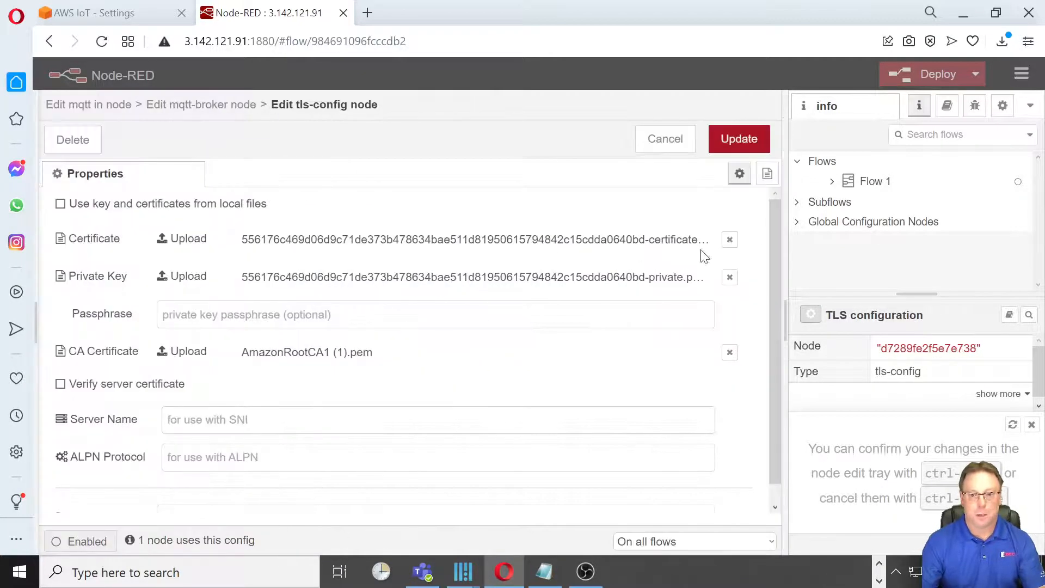
{"action": "left_click", "coordinate": [729, 240]}
{"action": "left_click", "coordinate": [730, 277]}
{"action": "left_click", "coordinate": [729, 352]}
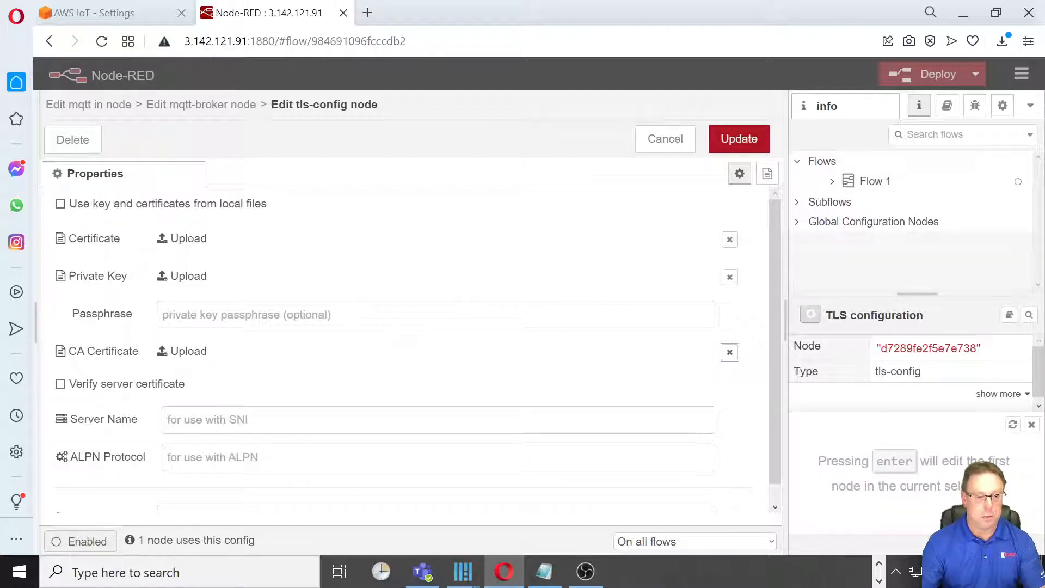
Upload the device certificate from Downloads, the file ending in -certificate.pem, to the TLS configuration.
{"action": "left_click", "coordinate": [188, 240]}
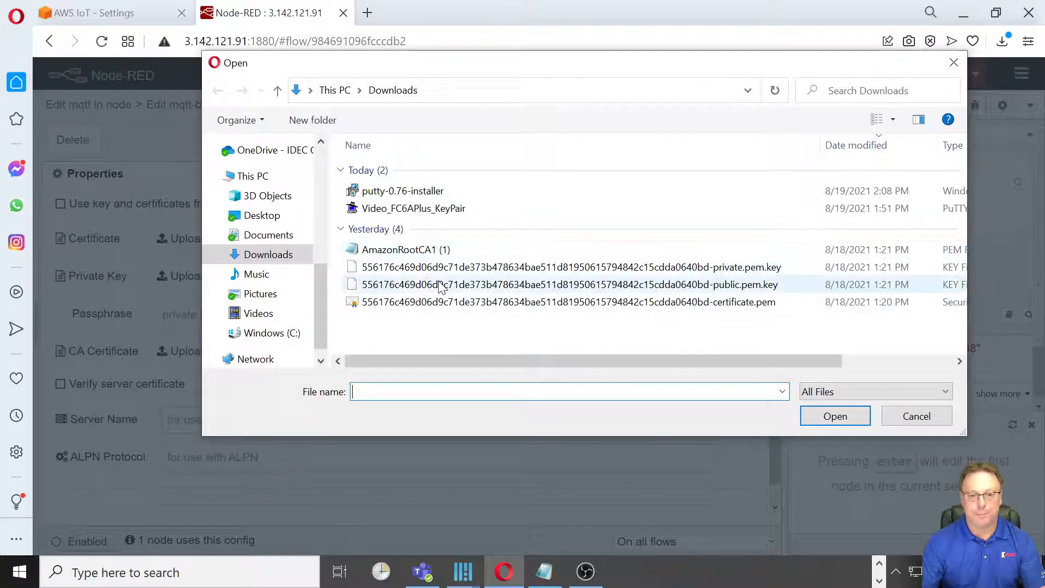
{"action": "left_click", "coordinate": [748, 305]}
{"action": "left_click", "coordinate": [837, 416]}
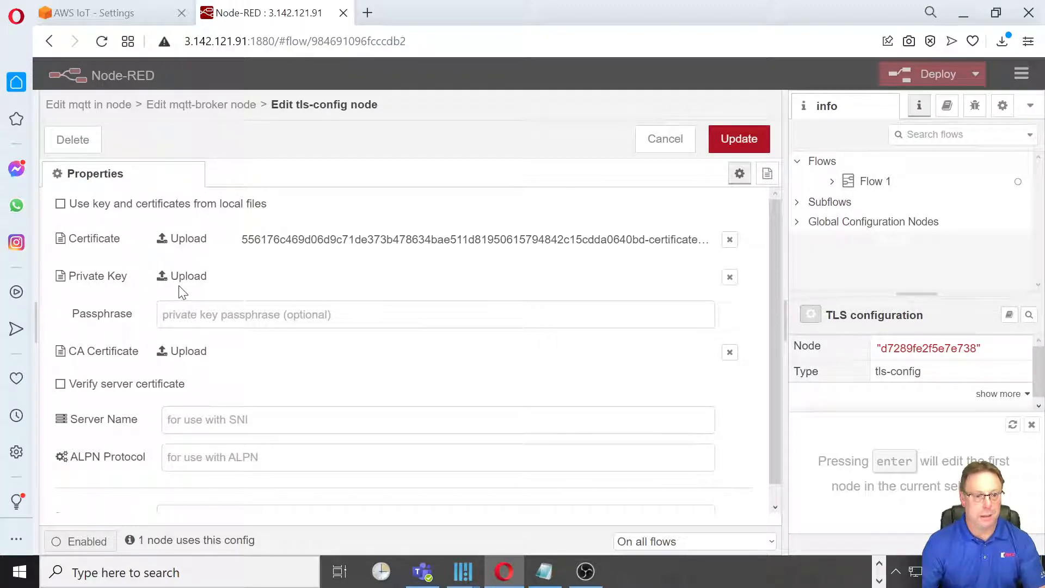
Upload the file ending in -private.pem.key from Downloads as the TLS configuration's private key.
{"action": "left_click", "coordinate": [193, 278]}
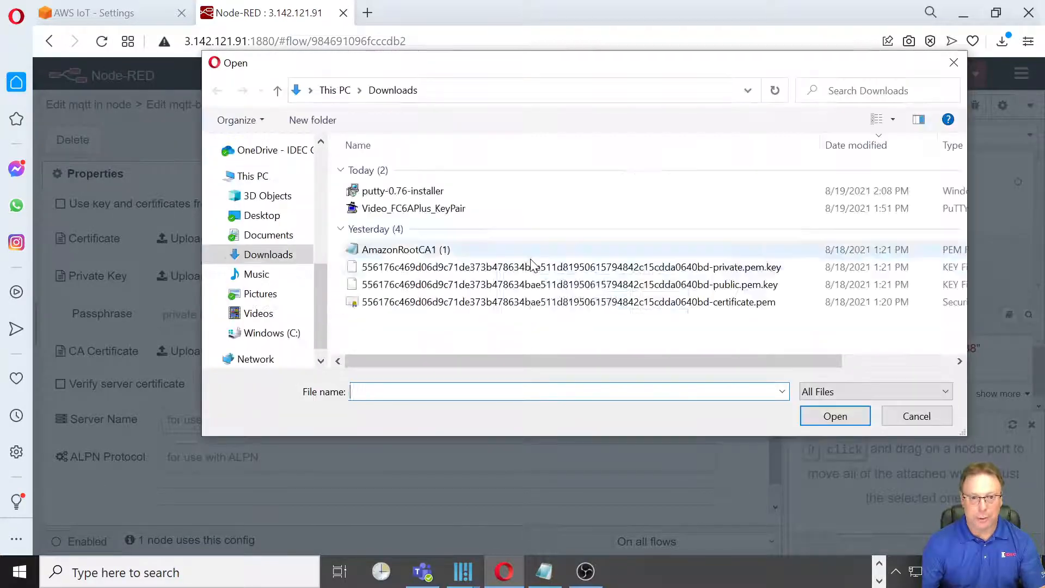
{"action": "left_click", "coordinate": [757, 269]}
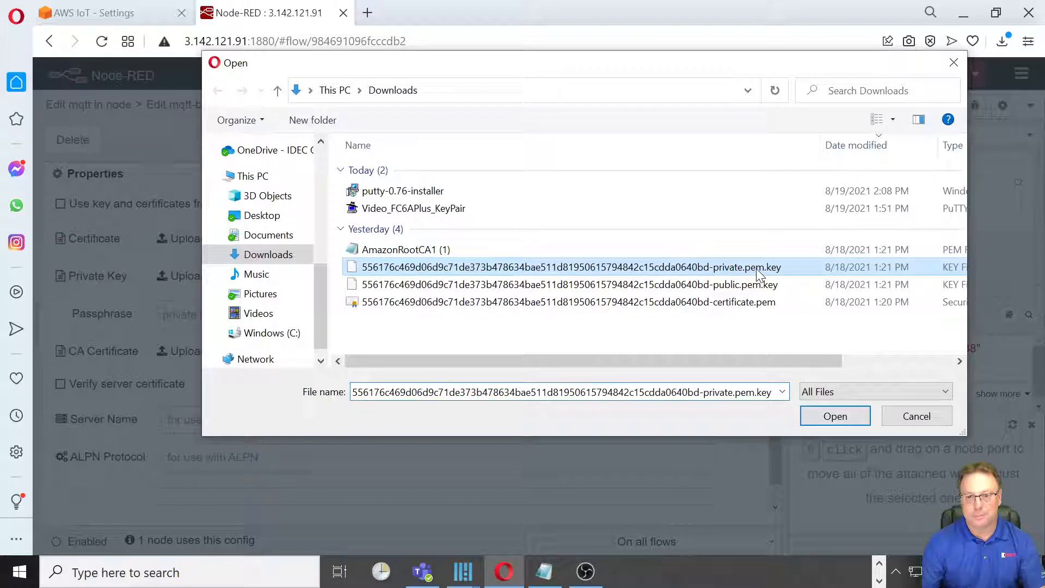
{"action": "left_click", "coordinate": [845, 419]}
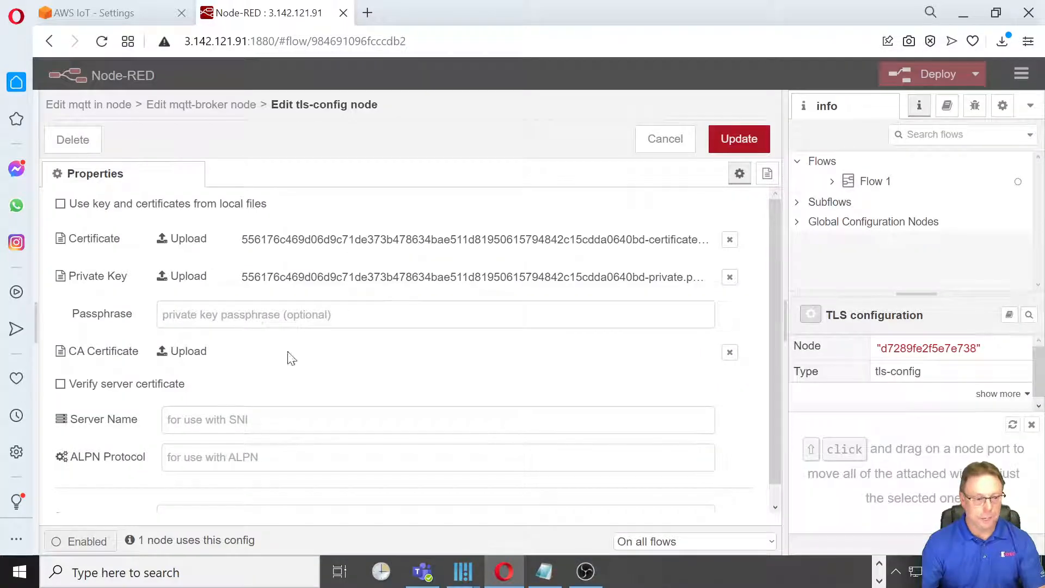
Upload AmazonRootCA1 (1).pem from Downloads as the TLS configuration's CA certificate.
{"action": "left_click", "coordinate": [193, 354]}
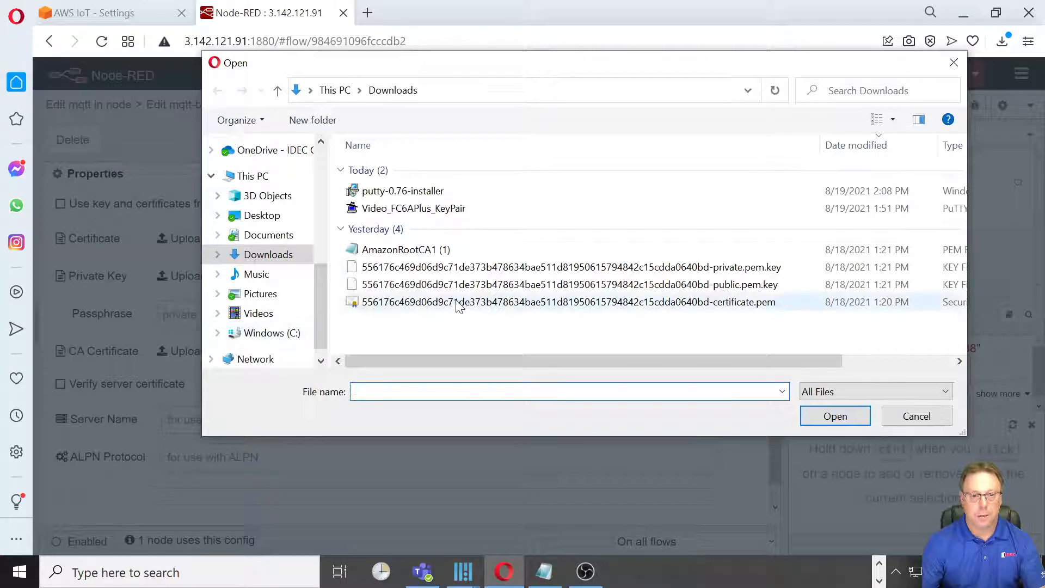
{"action": "left_click", "coordinate": [430, 250]}
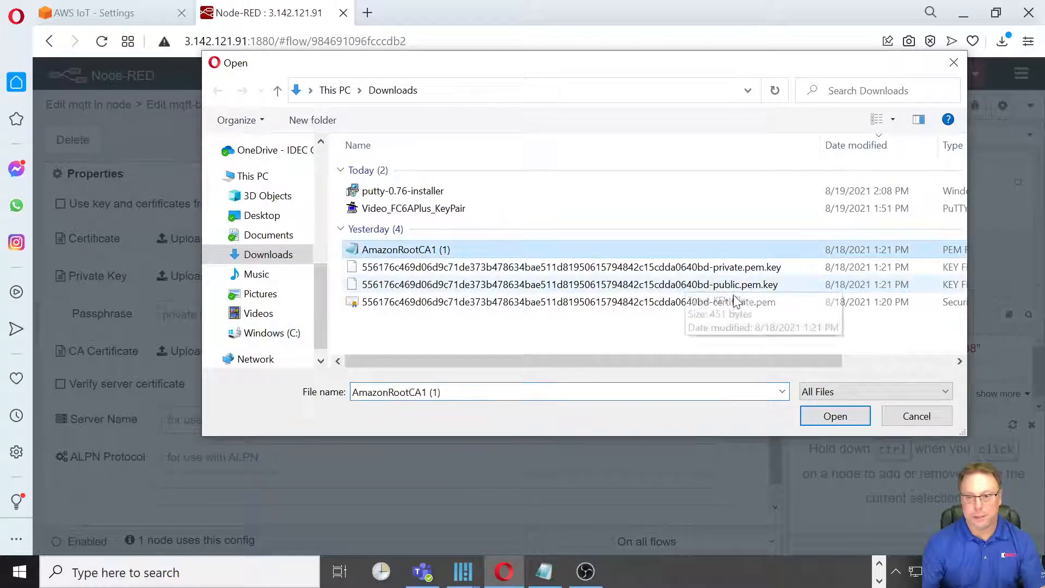
{"action": "left_click", "coordinate": [836, 416]}
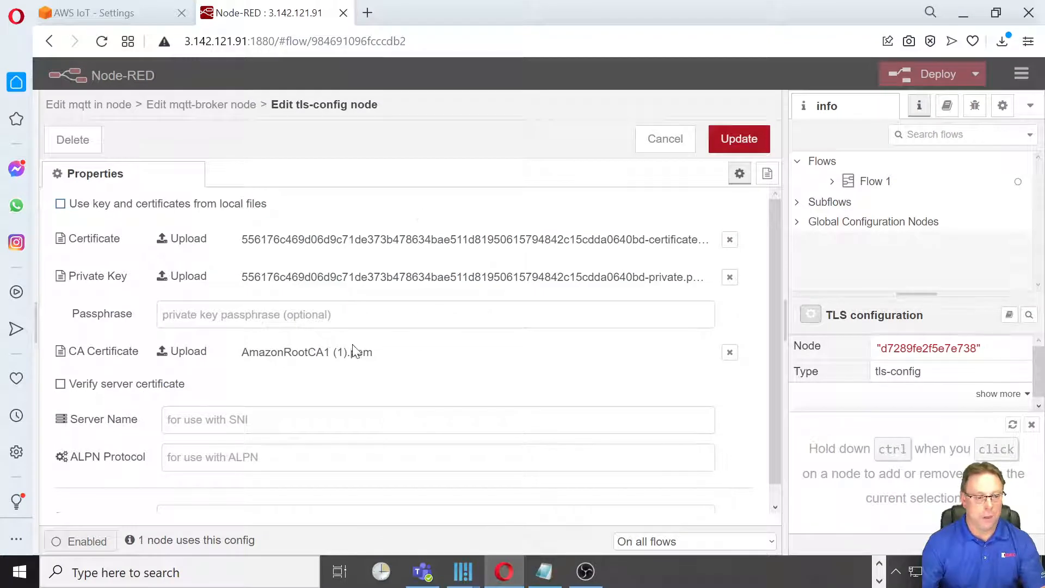
Save the TLS configuration with its uploaded certificates and update the MQTT broker settings.
{"action": "scroll", "coordinate": [359, 353], "scroll_direction": "down", "scroll_amount": 1}
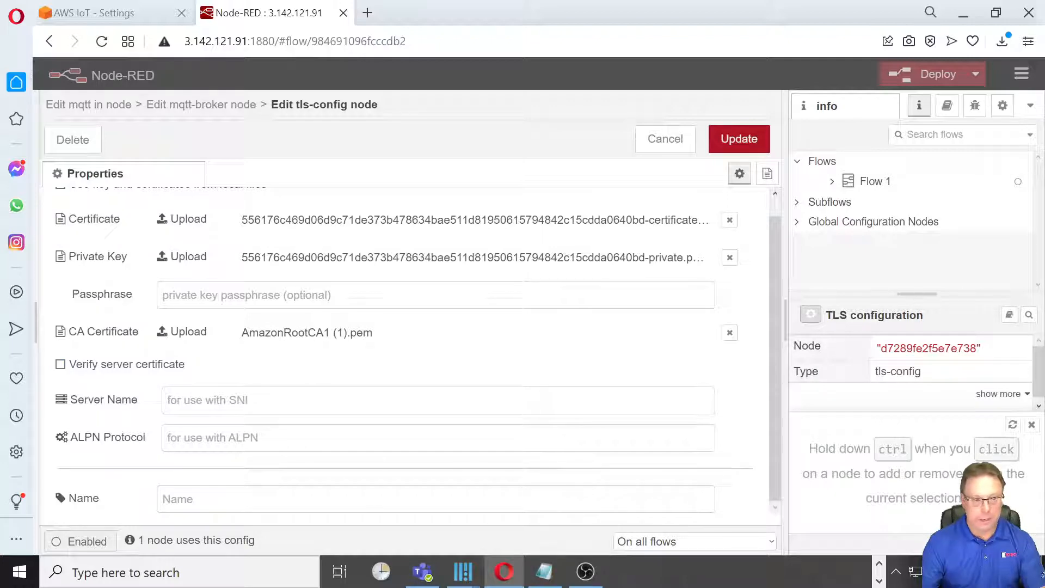
{"action": "left_click", "coordinate": [748, 142]}
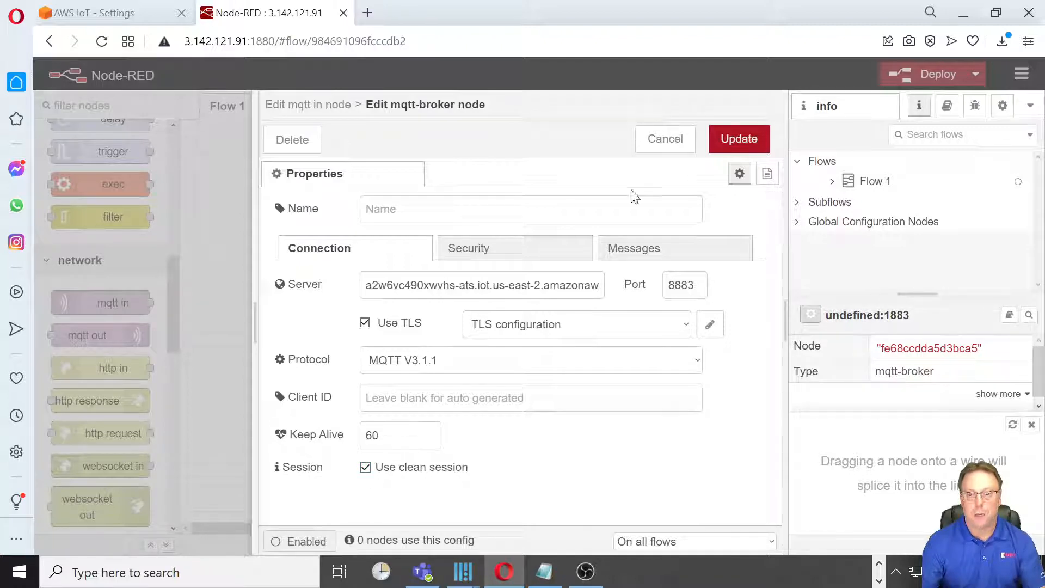
{"action": "left_click", "coordinate": [741, 139]}
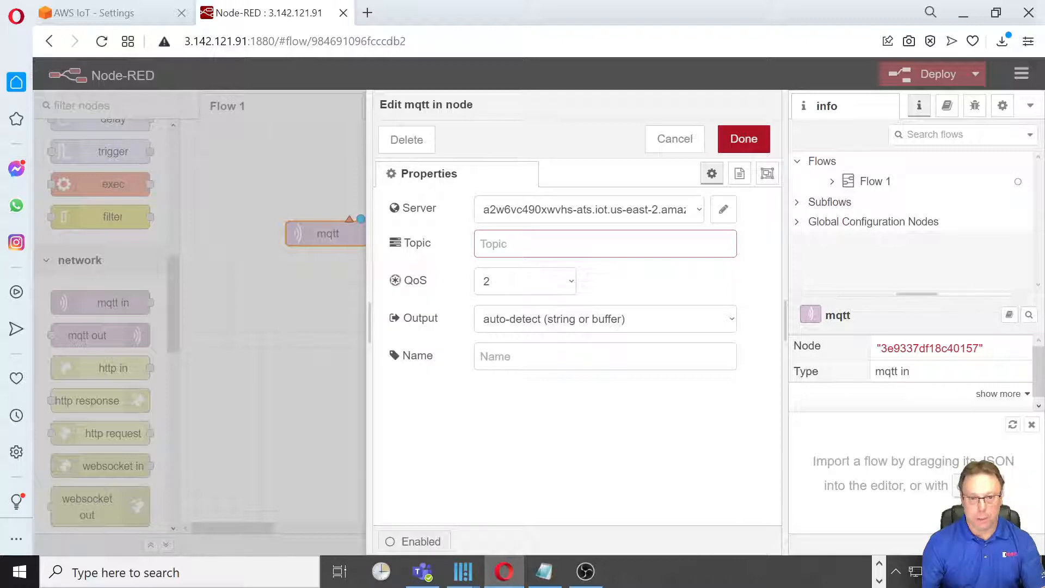
Configure the mqtt in node with topic FC6A/Data, QoS 0 and output as a parsed JSON object.
{"action": "left_click", "coordinate": [495, 244]}
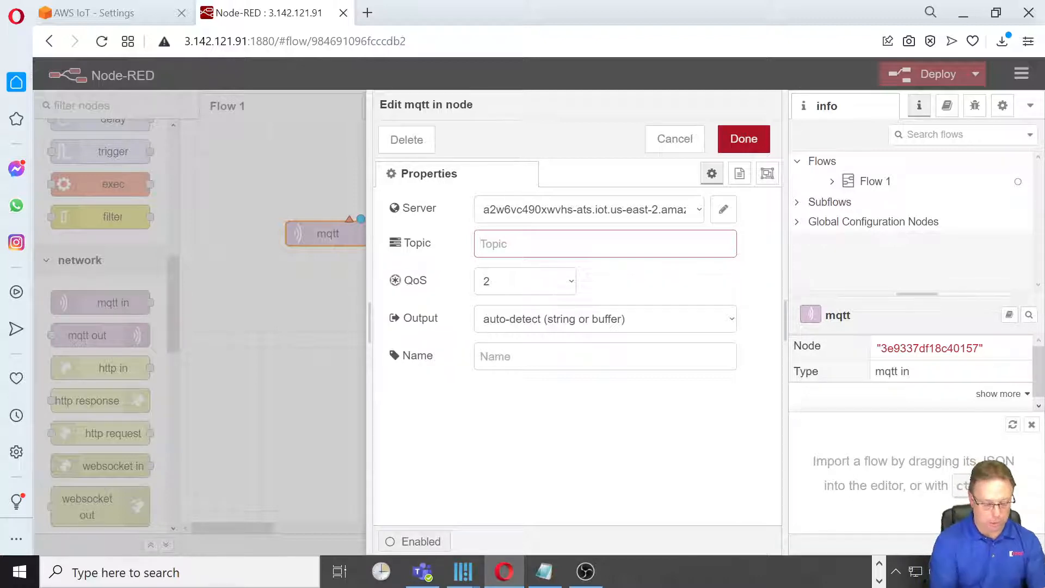
{"action": "type", "text": "FC6A"}
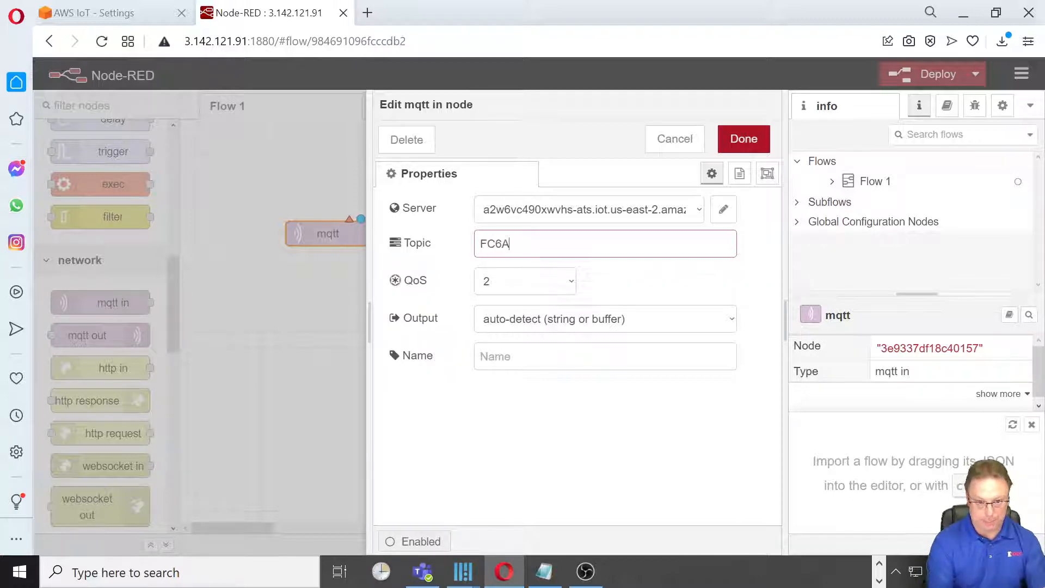
{"action": "type", "text": "/Data"}
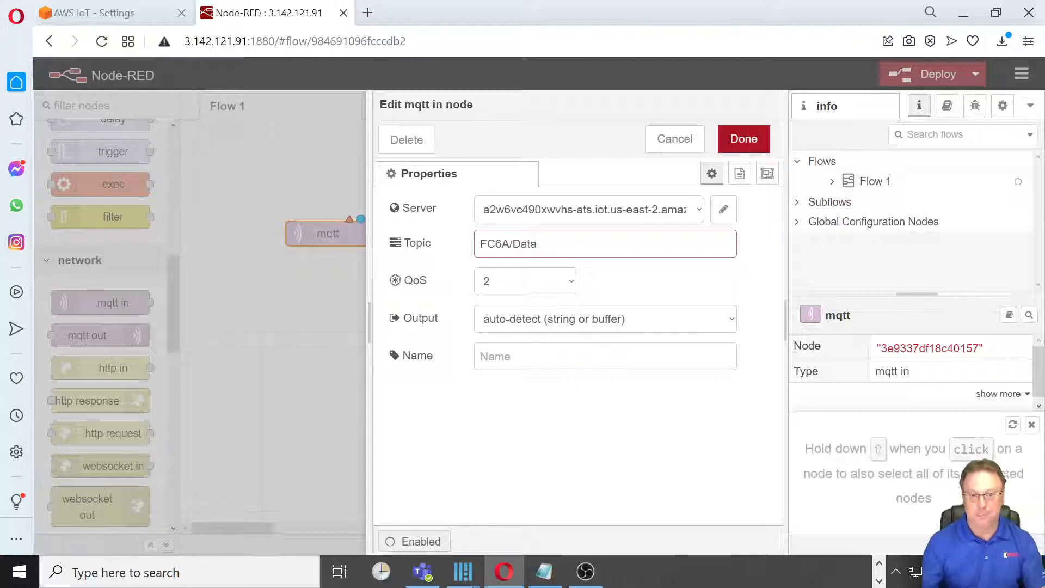
{"action": "left_click", "coordinate": [574, 288]}
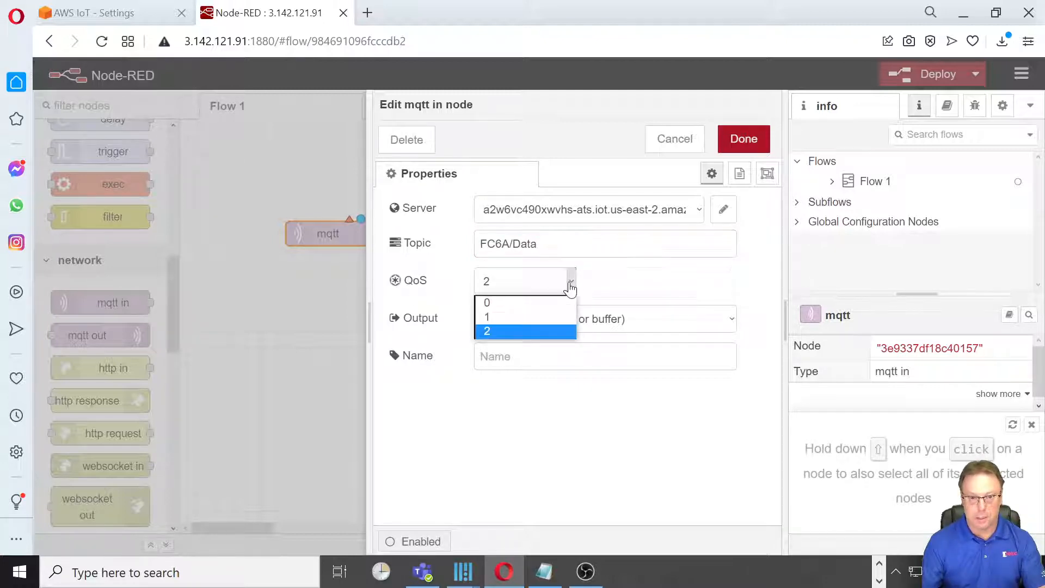
{"action": "left_click", "coordinate": [516, 298]}
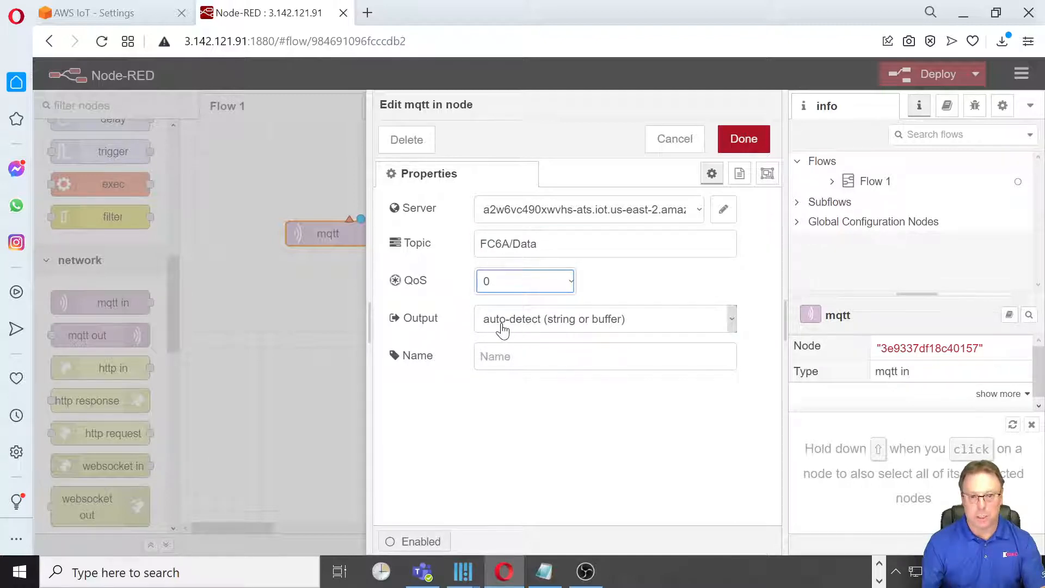
{"action": "left_click", "coordinate": [730, 323]}
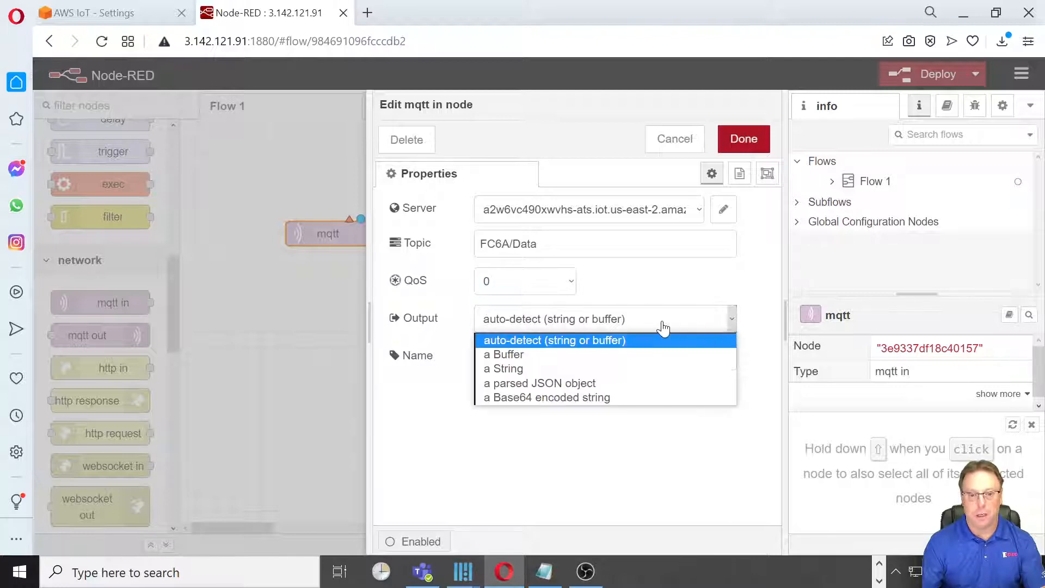
{"action": "left_click", "coordinate": [548, 388]}
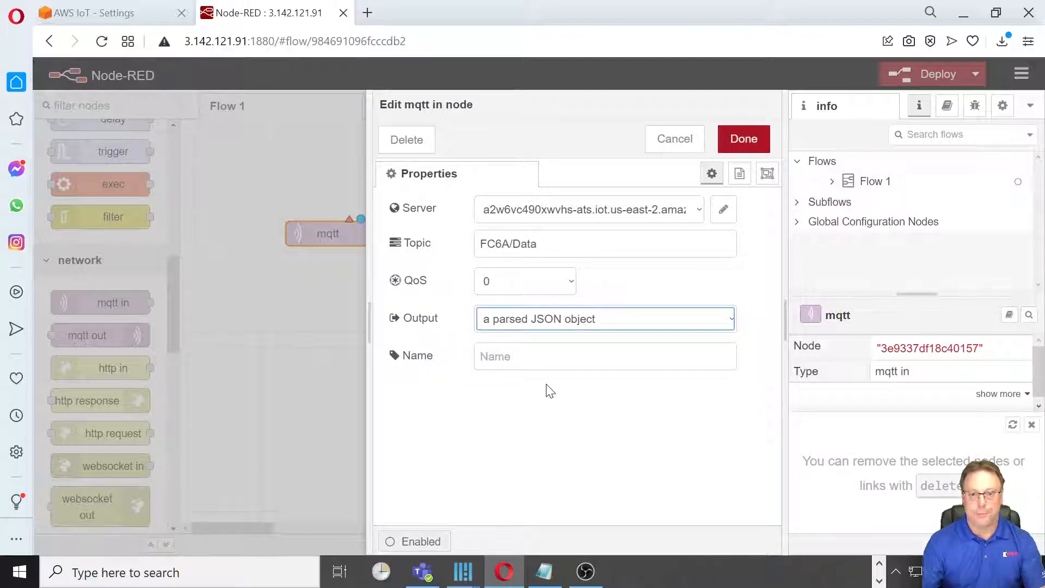
{"action": "left_click", "coordinate": [744, 139]}
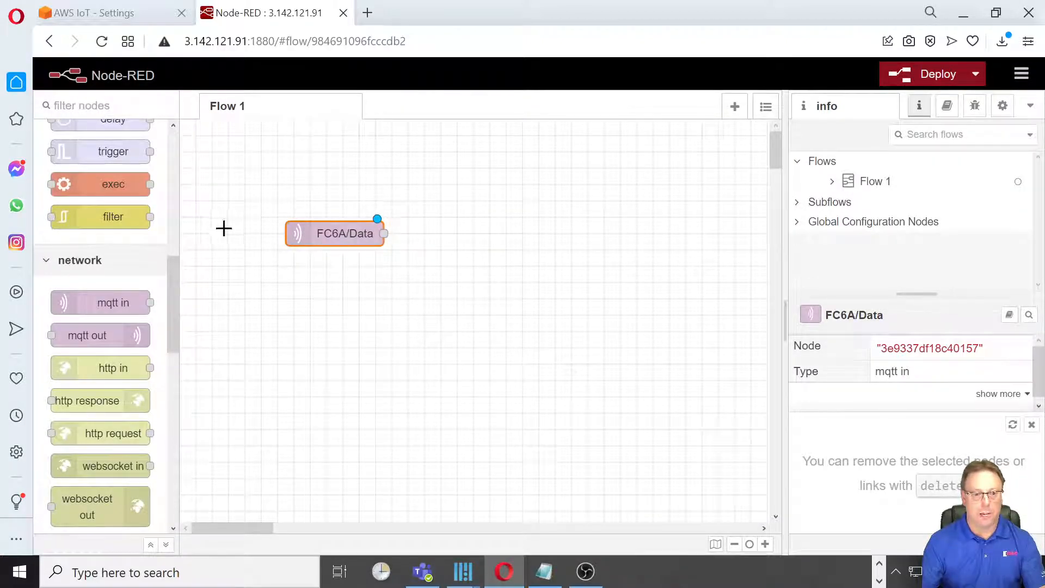
Wire a new debug node to the output of the FC6A/Data node and deploy the flow.
{"action": "left_click_drag", "start_coordinate": [173, 299], "coordinate": [160, 170]}
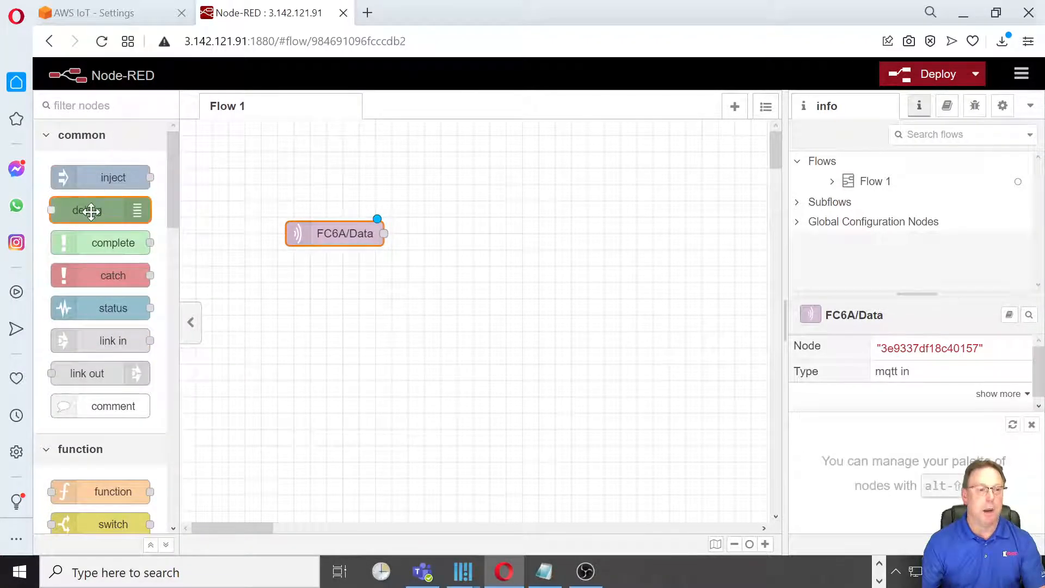
{"action": "mouse_move", "coordinate": [91, 212]}
{"action": "left_click_drag", "start_coordinate": [91, 211], "coordinate": [512, 233]}
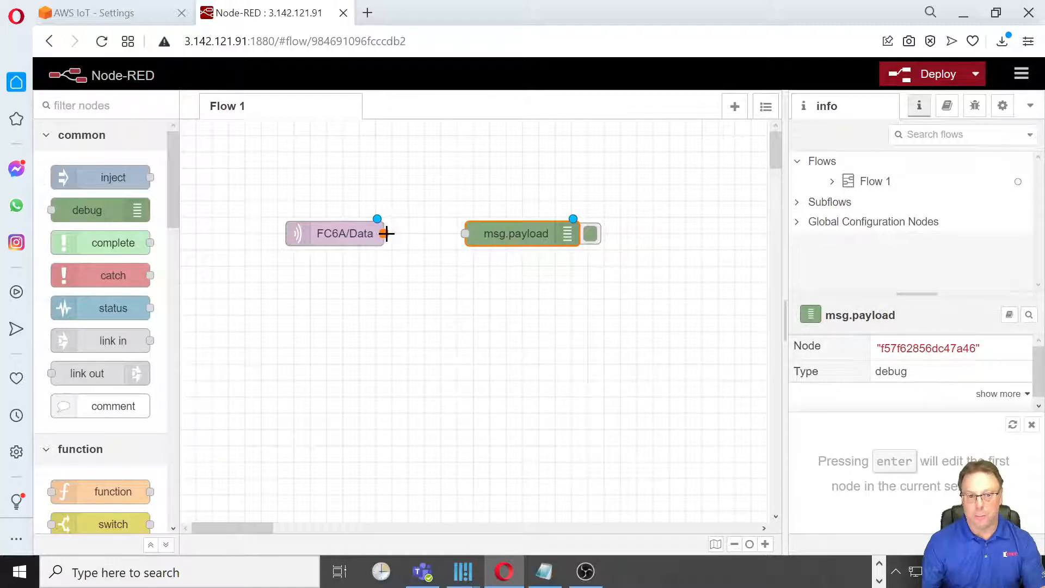
{"action": "left_click_drag", "start_coordinate": [385, 234], "coordinate": [468, 234]}
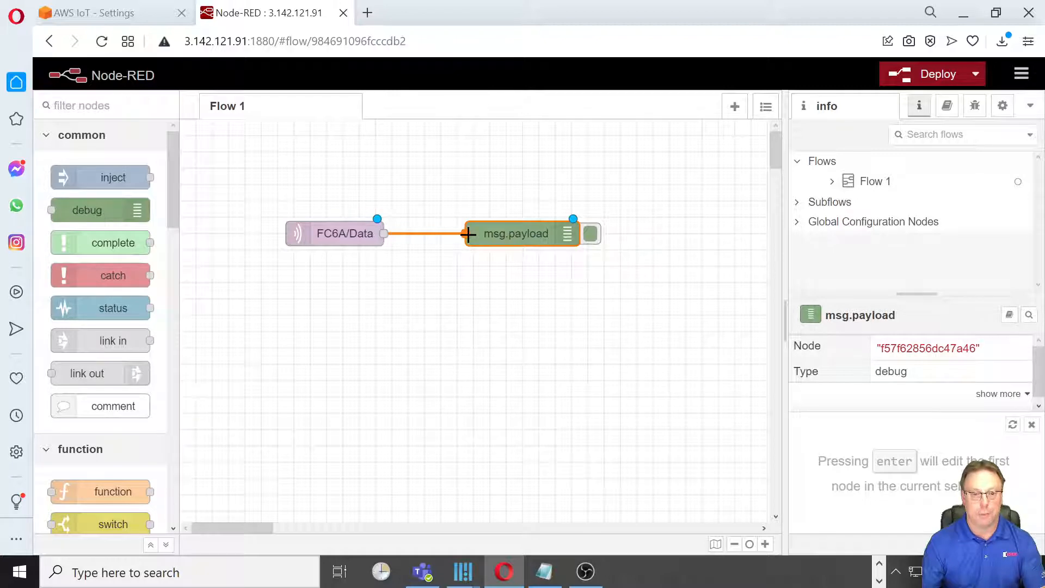
{"action": "left_click_drag", "start_coordinate": [468, 235], "coordinate": [468, 234]}
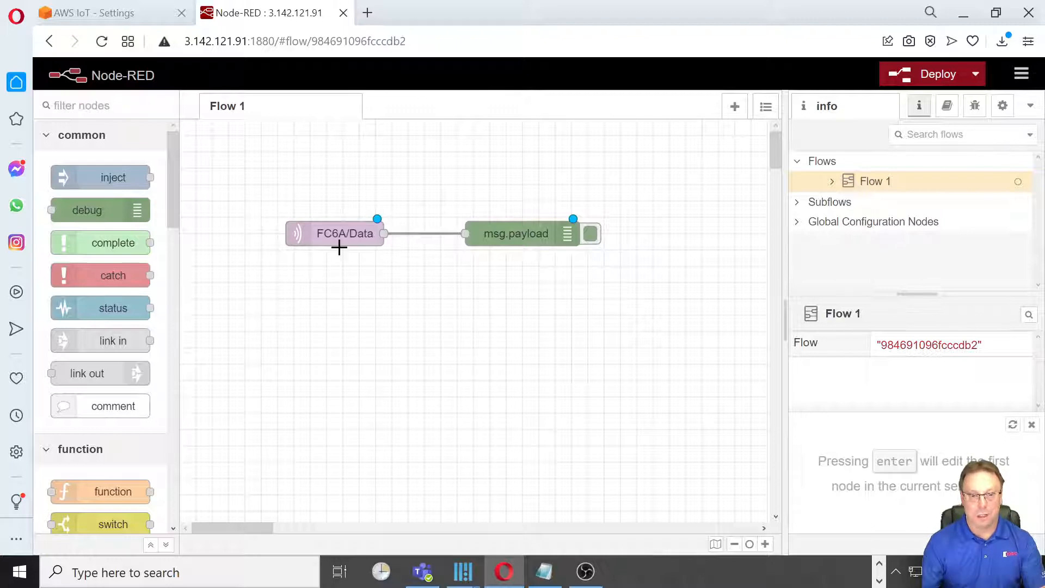
{"action": "left_click", "coordinate": [938, 75]}
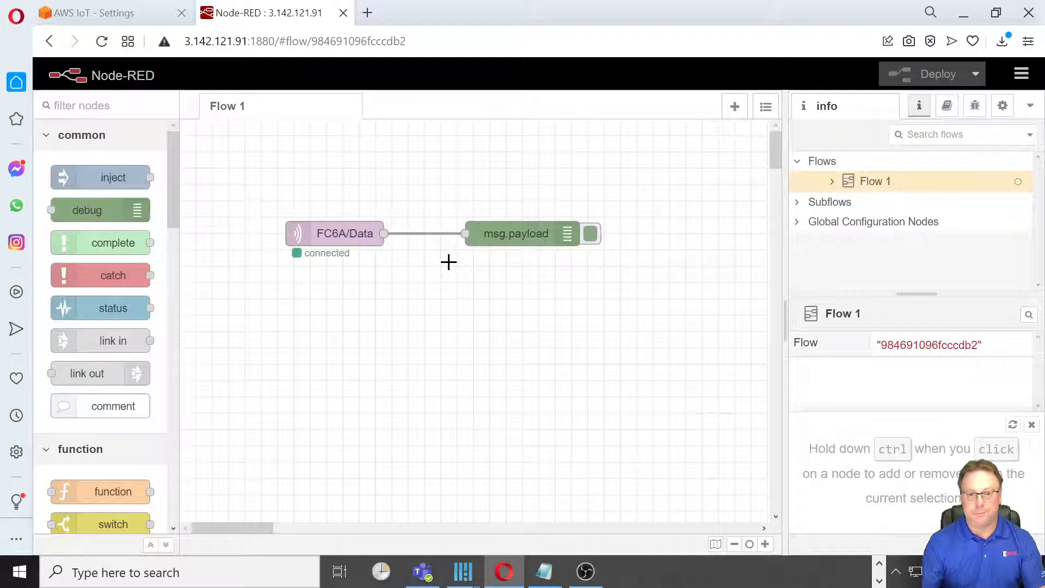
Show the debug messages, clear the old ones and examine the incoming payloads from FC6A/Data.
{"action": "left_click", "coordinate": [977, 106]}
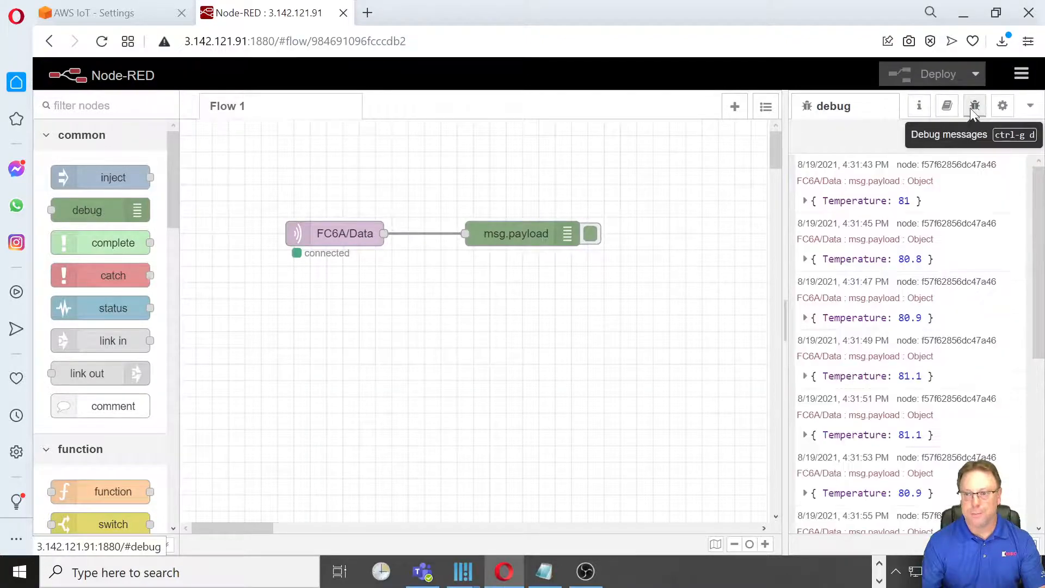
{"action": "left_click", "coordinate": [1017, 136]}
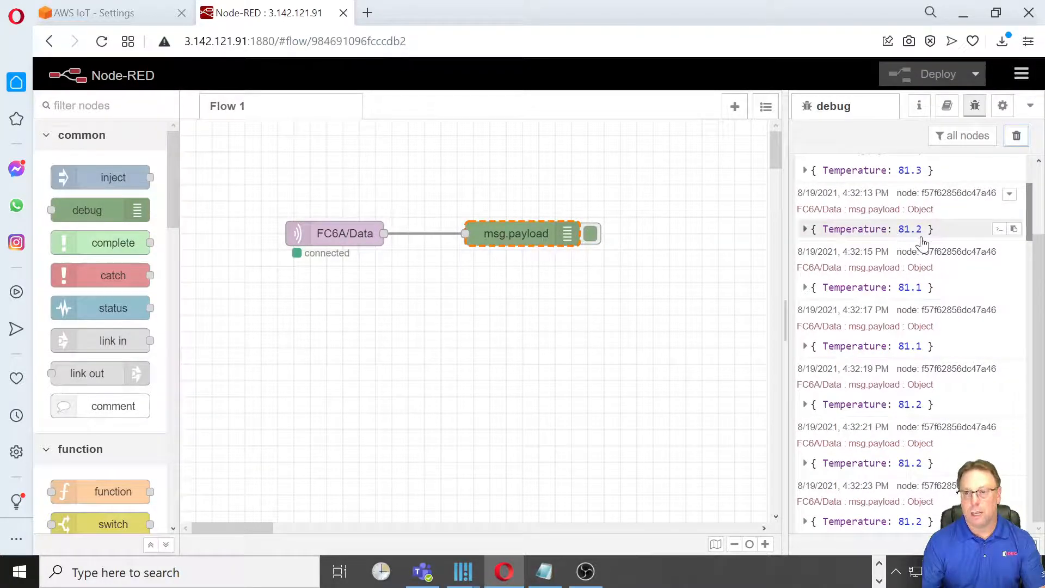
{"action": "scroll", "coordinate": [903, 250], "scroll_direction": "up", "scroll_amount": 2}
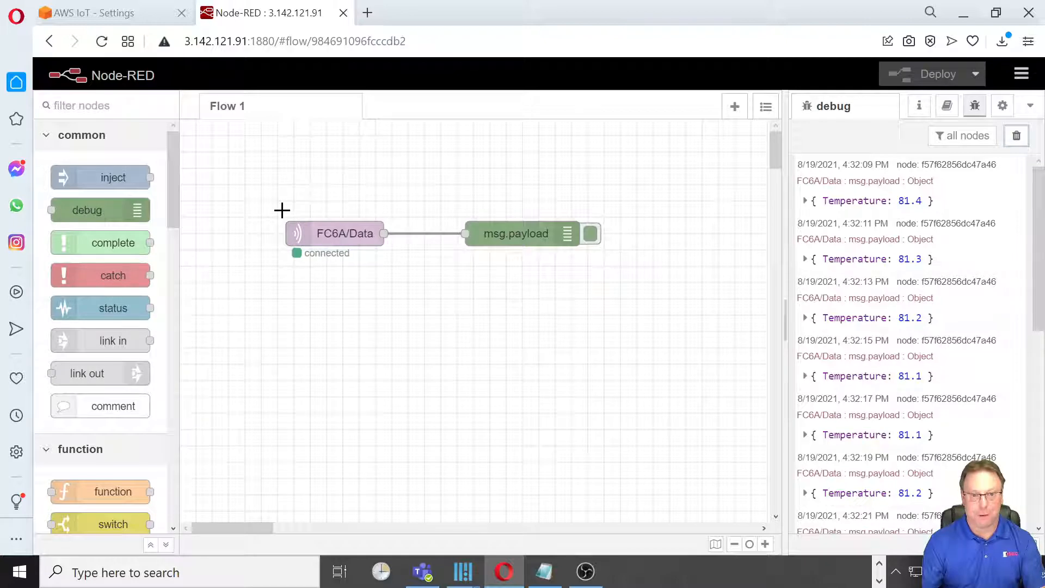
{"action": "left_click", "coordinate": [545, 235]}
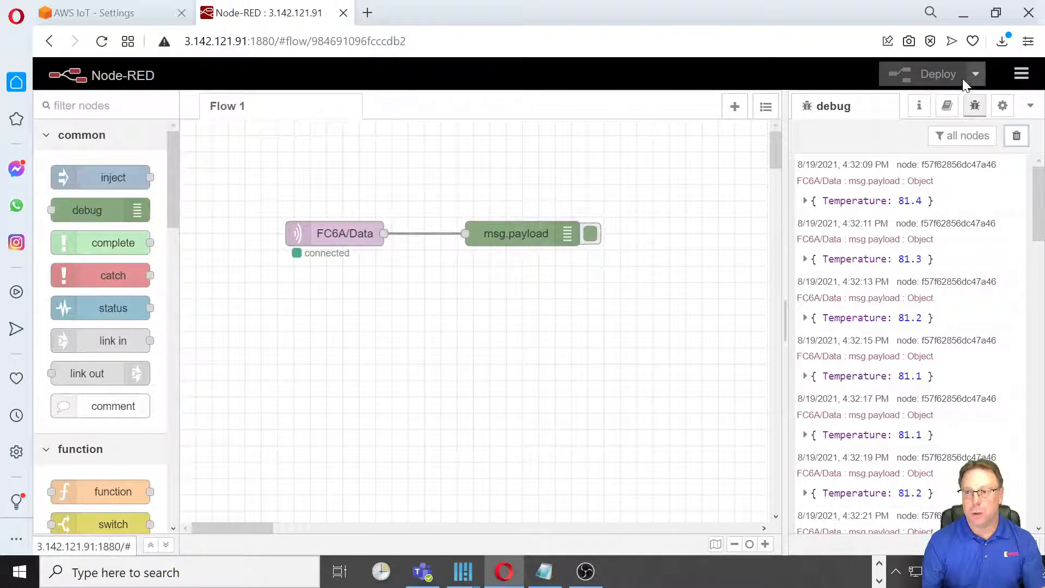
Search the installable palette modules for dashboard and install node-red-dashboard.
{"action": "left_click", "coordinate": [1015, 73]}
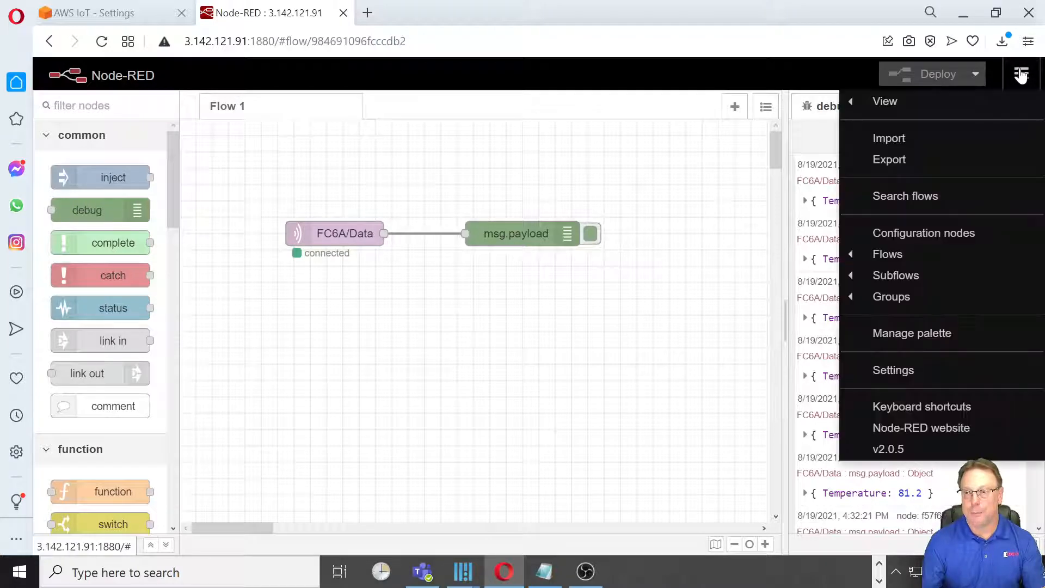
{"action": "left_click", "coordinate": [987, 337]}
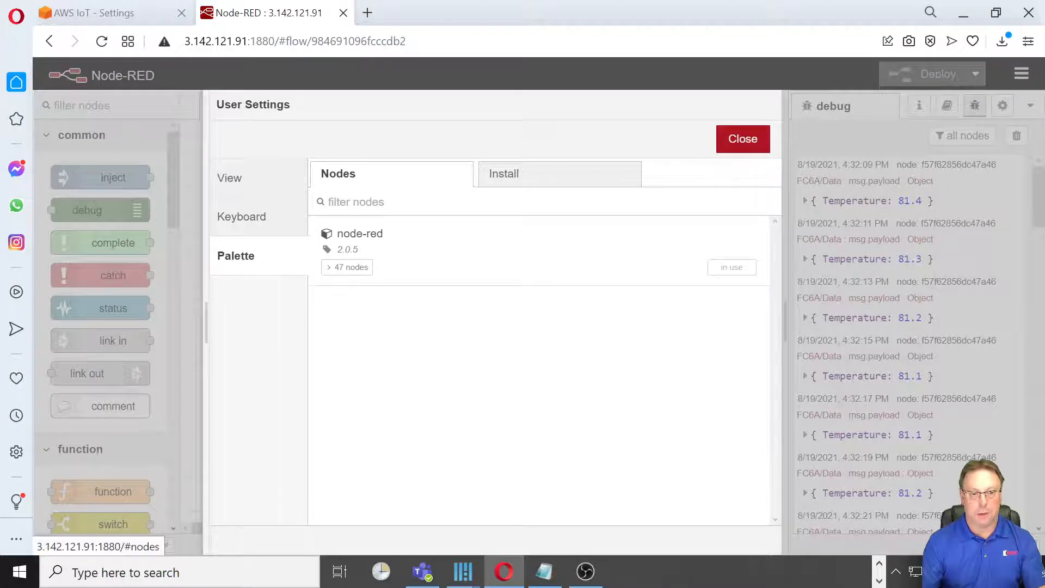
{"action": "left_click", "coordinate": [524, 178]}
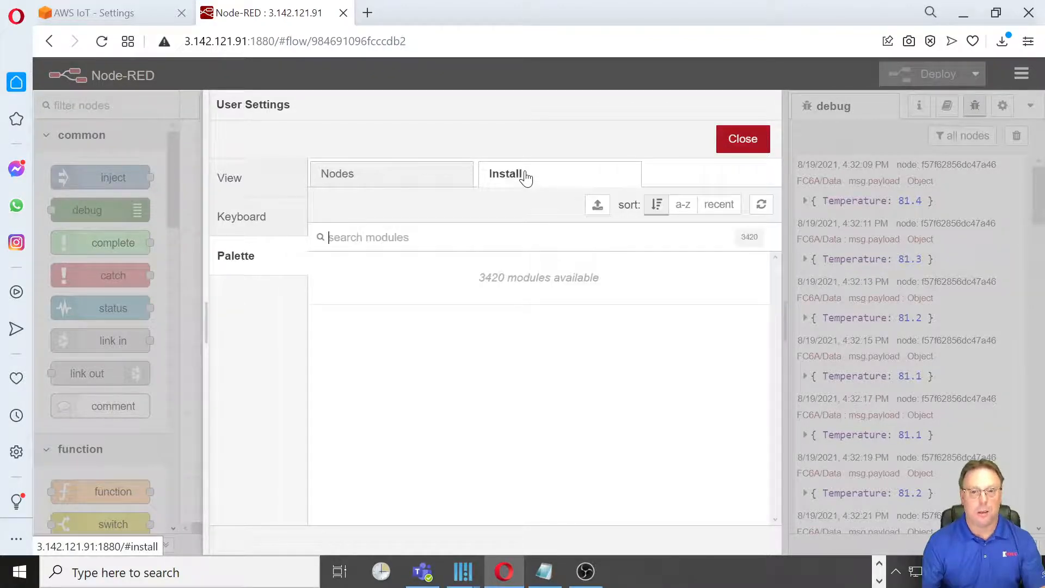
{"action": "left_click", "coordinate": [383, 238]}
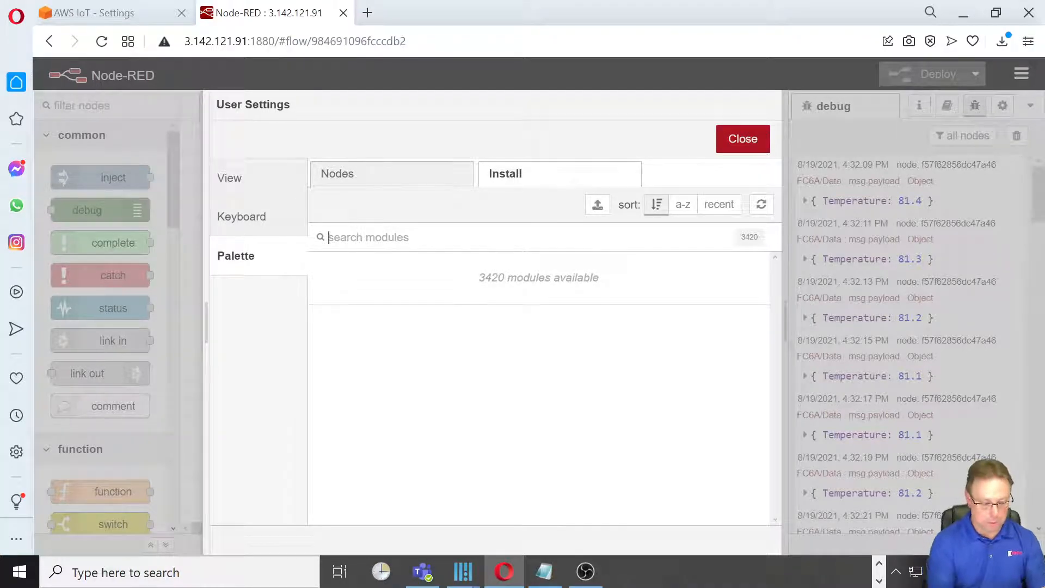
{"action": "type", "text": "dashbao"}
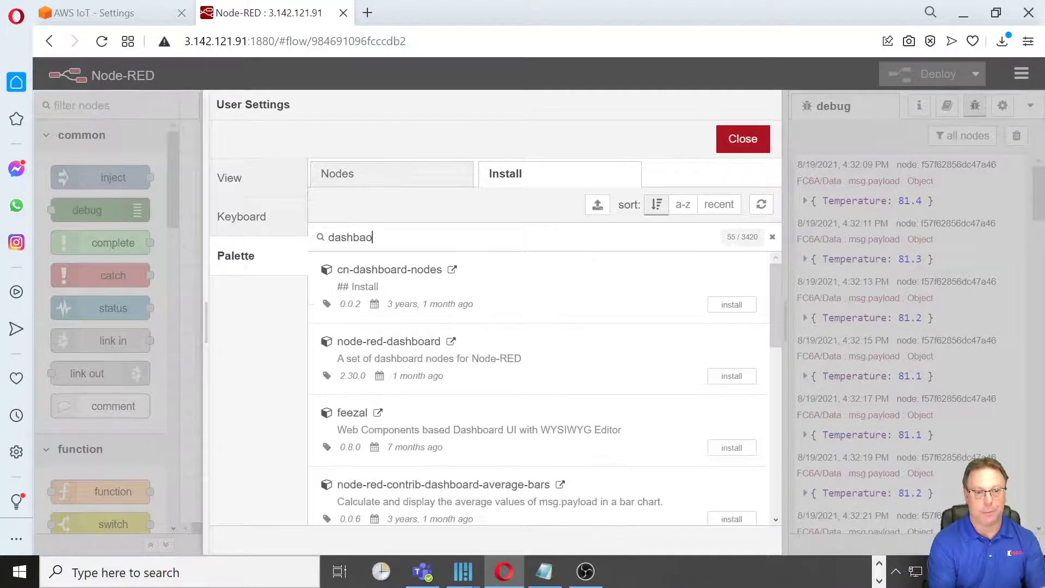
{"action": "key", "text": "BackSpace"}
{"action": "key", "text": "BackSpace"}
{"action": "type", "text": "oard"}
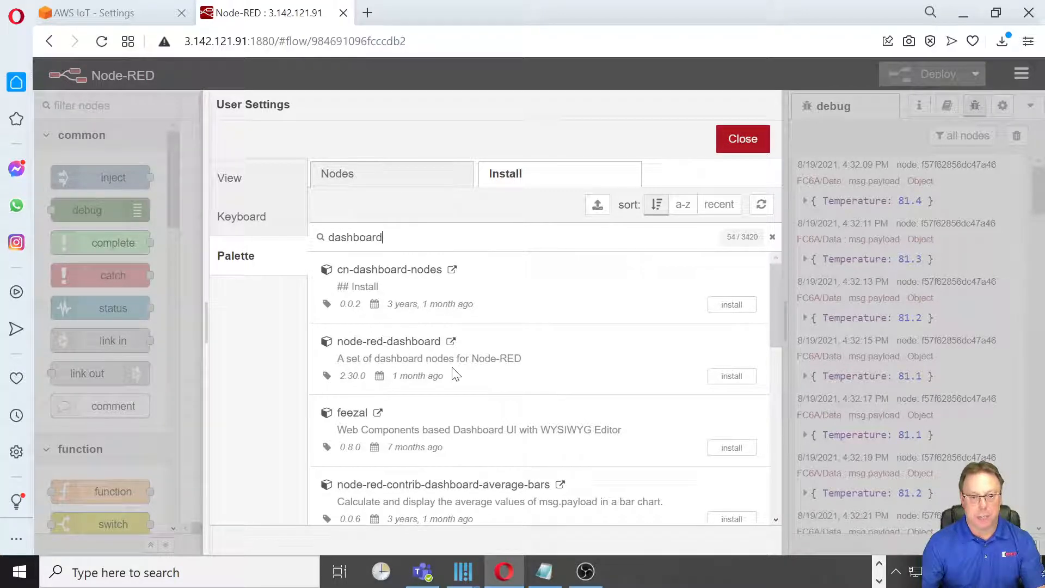
{"action": "left_click", "coordinate": [732, 377]}
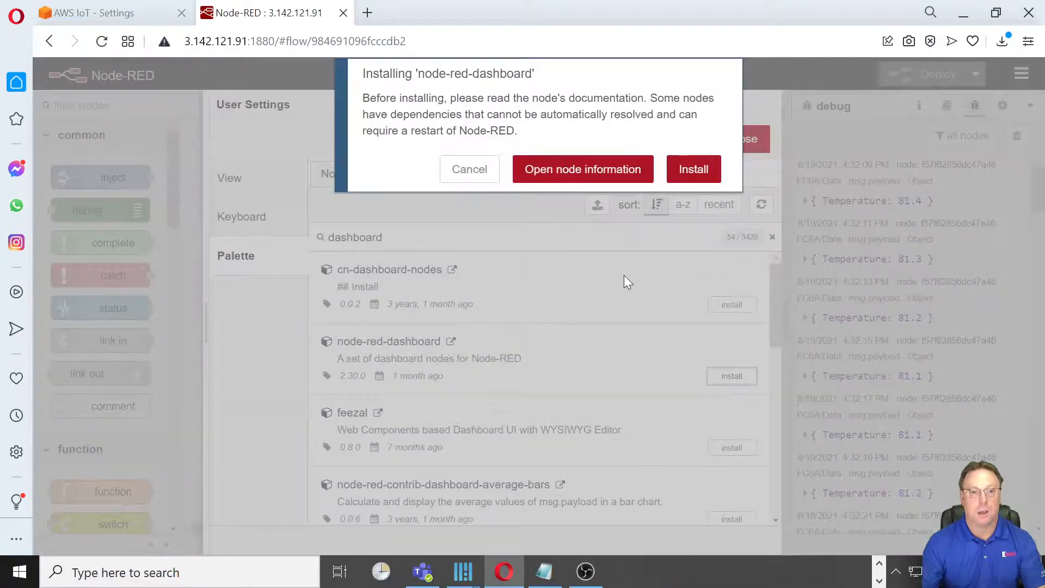
{"action": "left_click", "coordinate": [702, 173]}
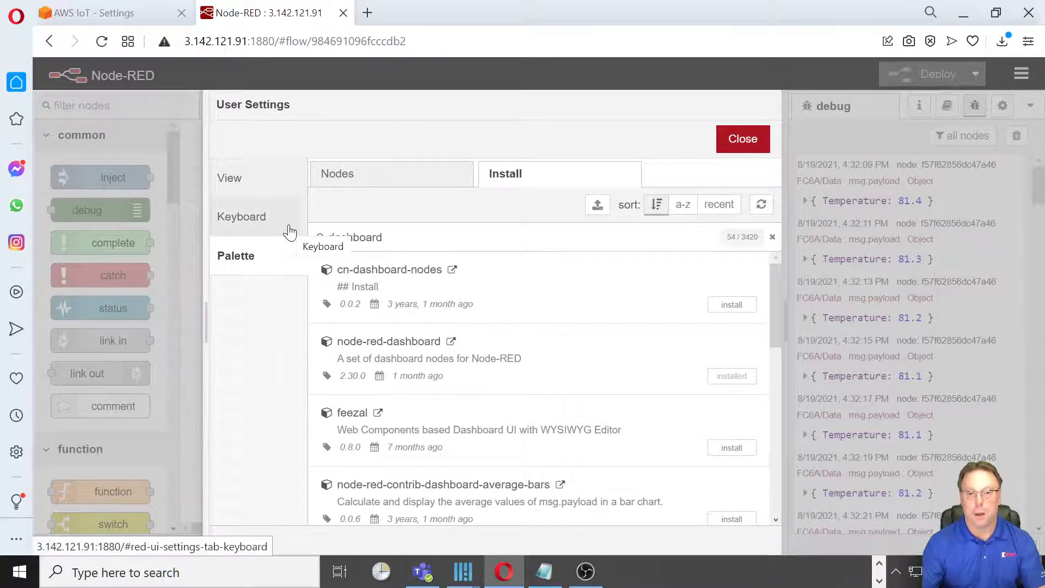
Search the installable modules for led, install node-red-contrib-ui-led and close the user settings.
{"action": "double_click", "coordinate": [371, 238]}
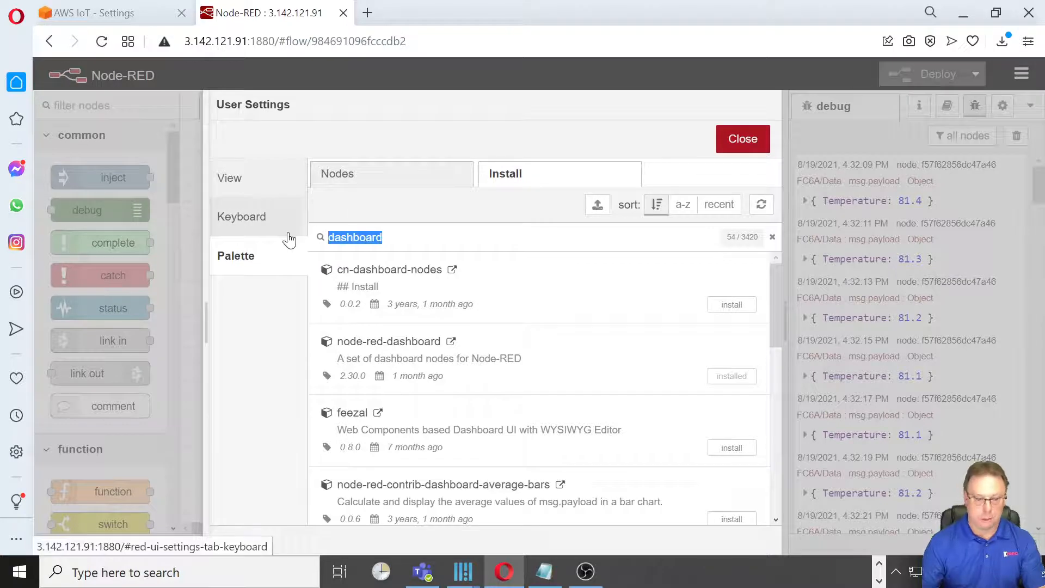
{"action": "key", "text": "BackSpace"}
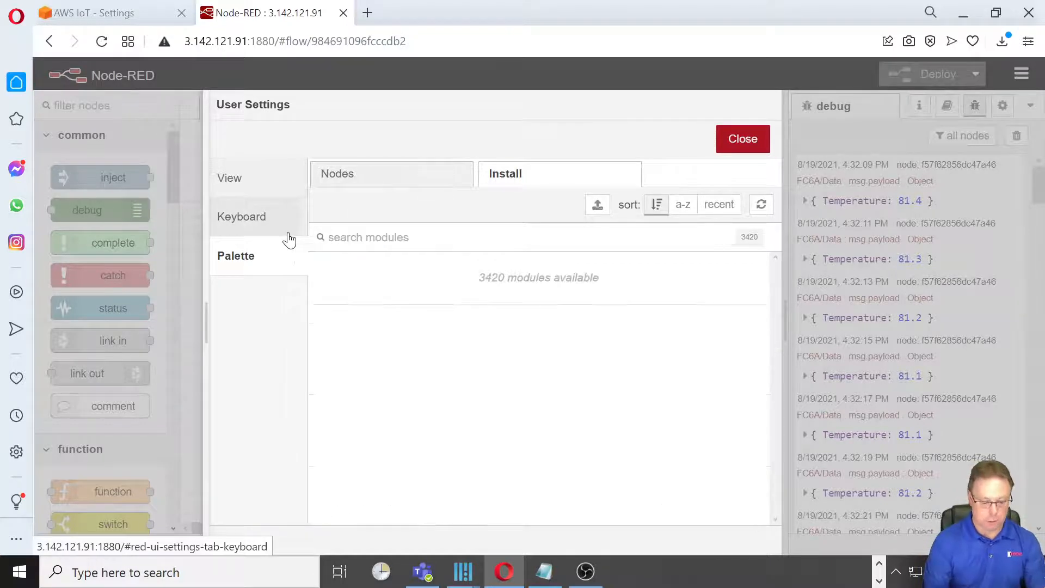
{"action": "type", "text": "led"}
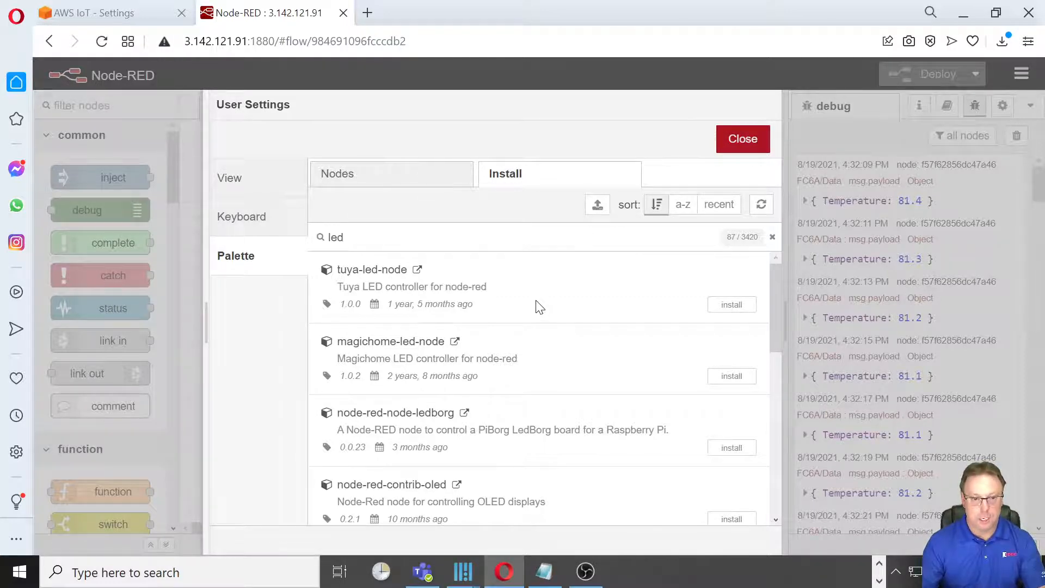
{"action": "scroll", "coordinate": [539, 308], "scroll_direction": "down", "scroll_amount": 1}
{"action": "scroll", "coordinate": [539, 308], "scroll_direction": "down", "scroll_amount": 2}
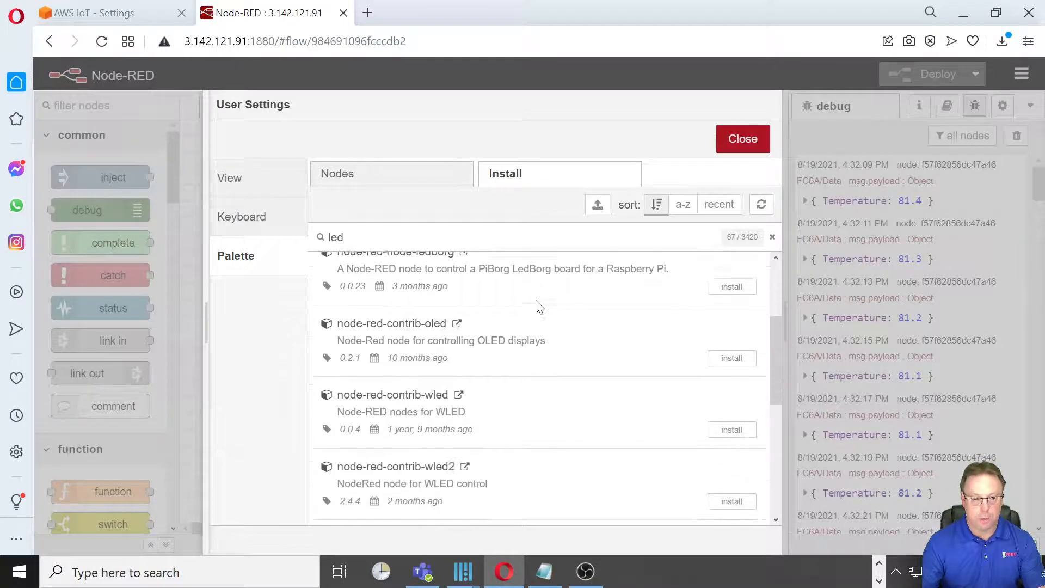
{"action": "scroll", "coordinate": [539, 307], "scroll_direction": "down", "scroll_amount": 2}
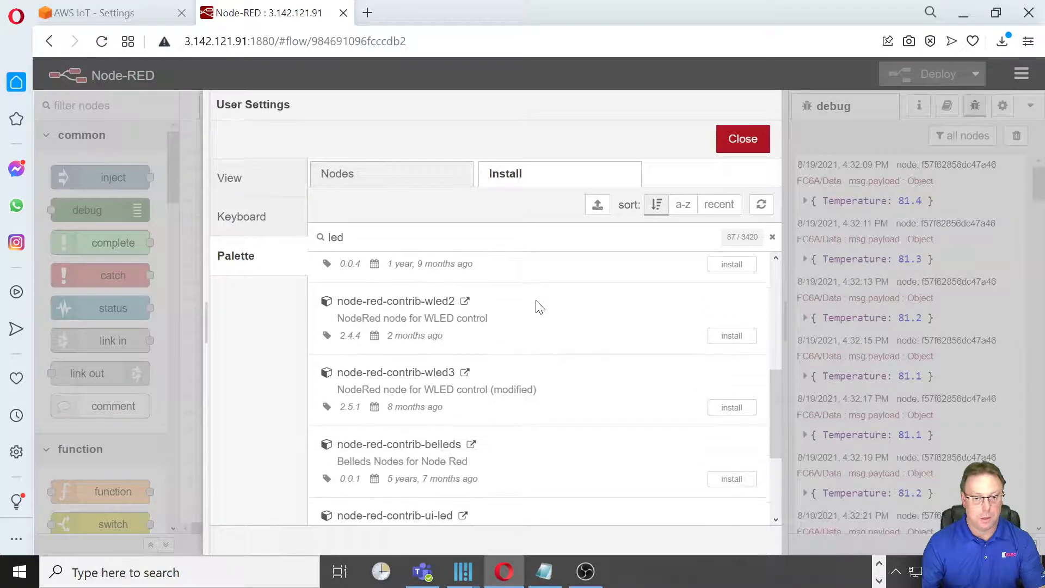
{"action": "scroll", "coordinate": [539, 307], "scroll_direction": "down", "scroll_amount": 1}
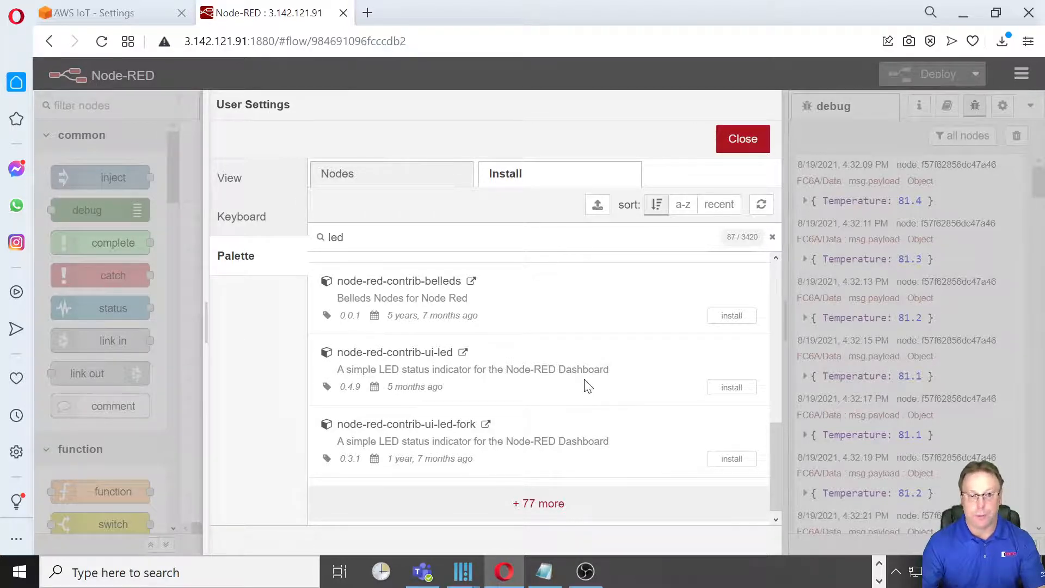
{"action": "left_click", "coordinate": [728, 390]}
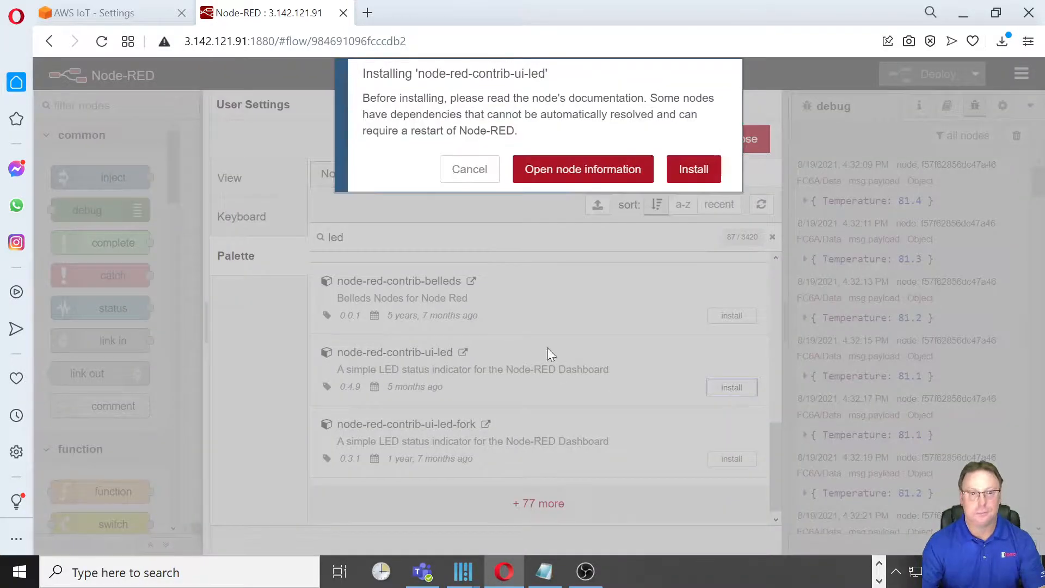
{"action": "left_click", "coordinate": [694, 170]}
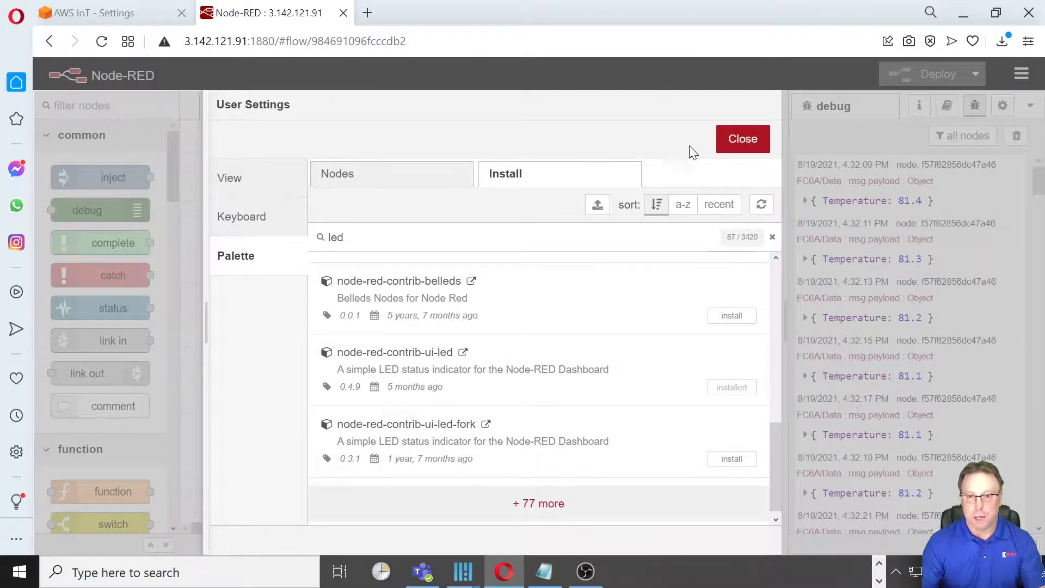
{"action": "left_click", "coordinate": [740, 139]}
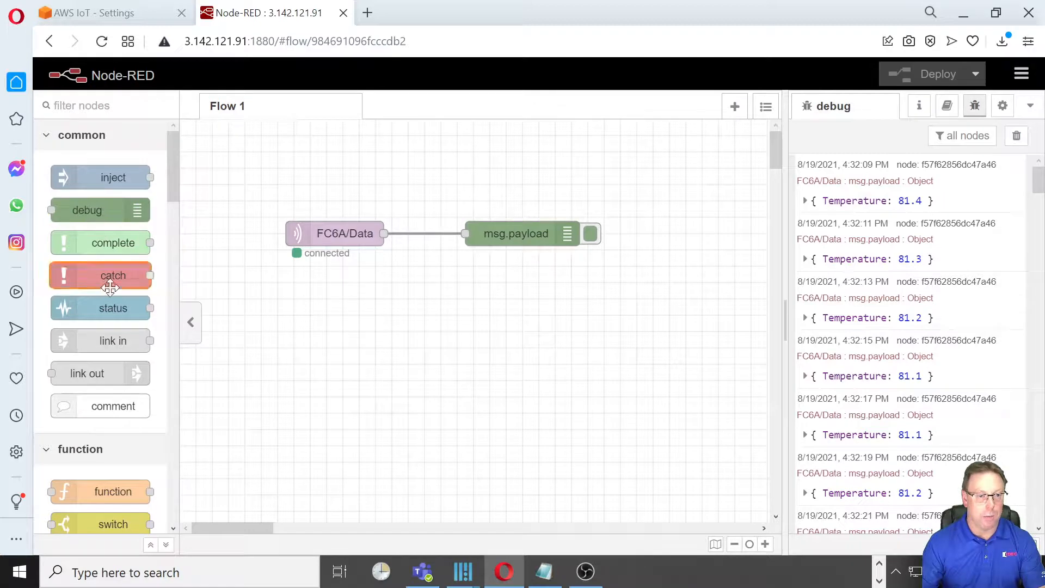
Examine the dashboard nodes in the node palette, including the led node.
{"action": "left_click_drag", "start_coordinate": [174, 176], "coordinate": [204, 456]}
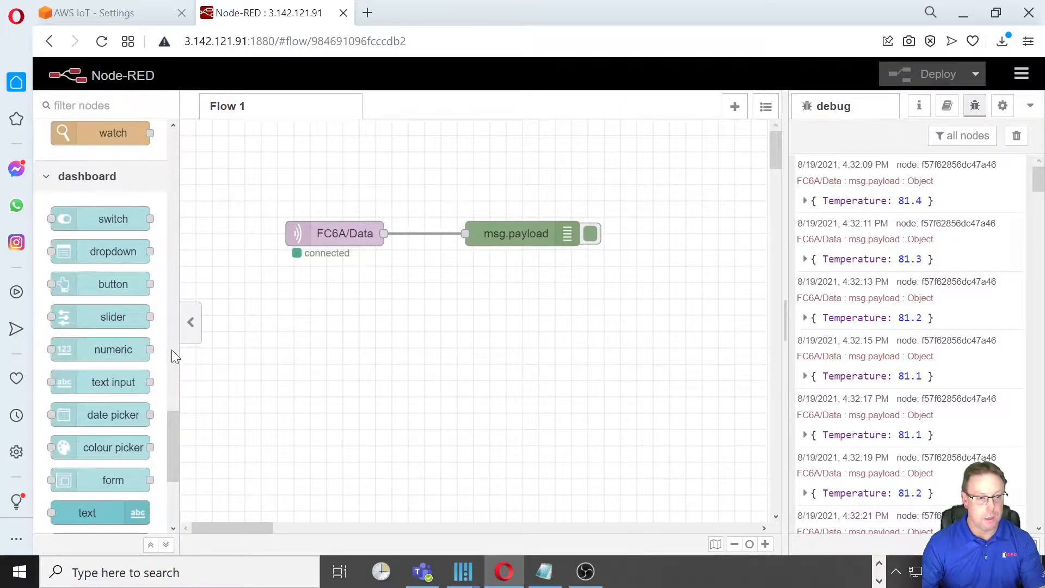
{"action": "left_click_drag", "start_coordinate": [169, 433], "coordinate": [173, 476]}
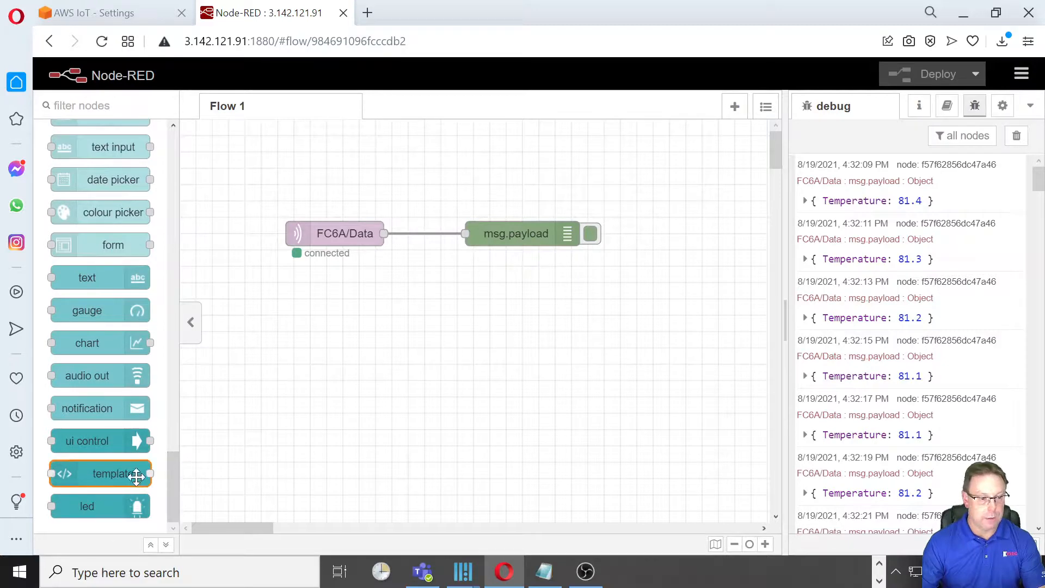
{"action": "mouse_move", "coordinate": [106, 505]}
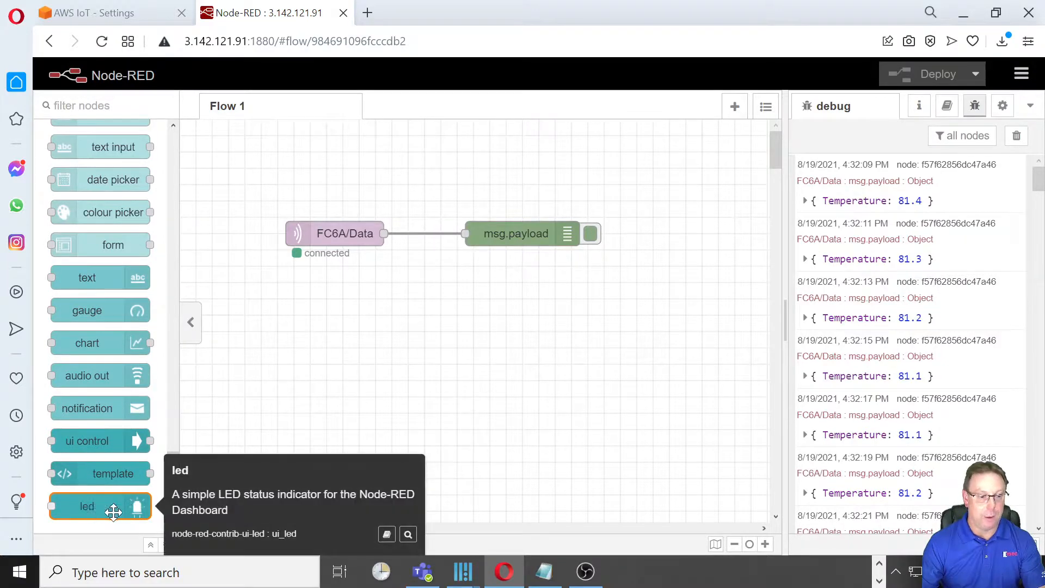